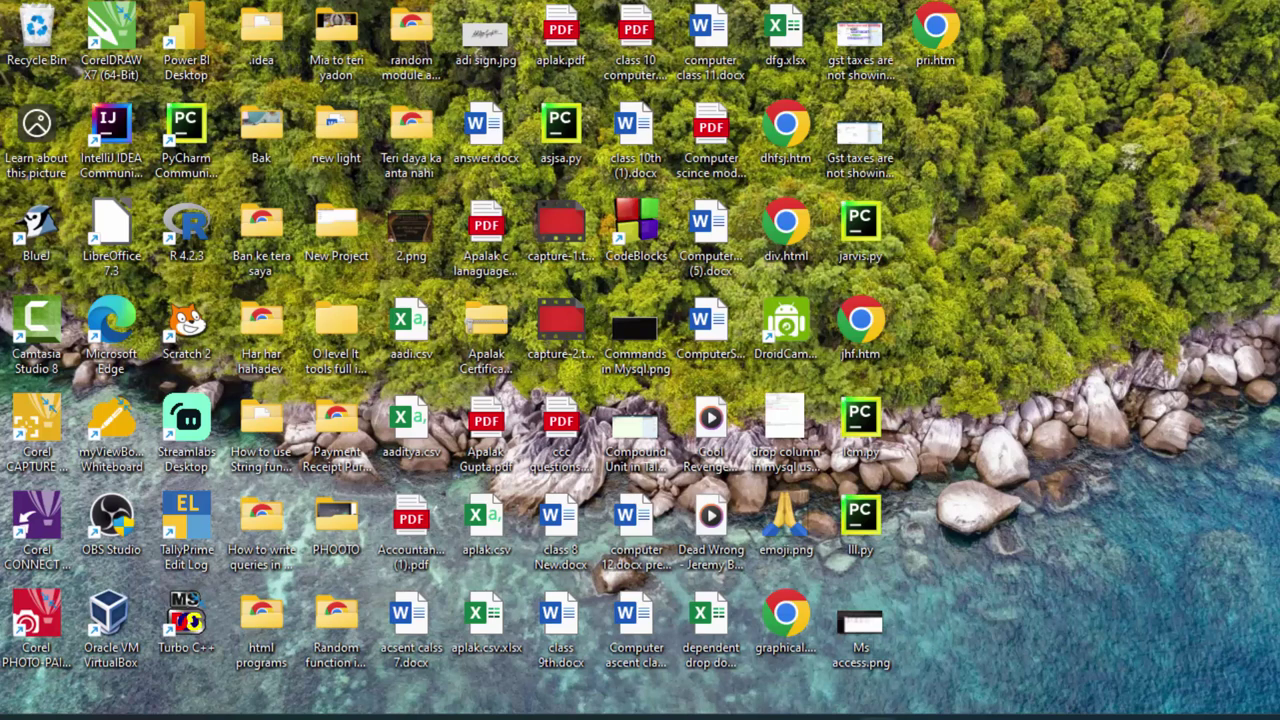
Bring the TallyPrime window back to the front to show the Select Company list
{"action": "mouse_move", "coordinate": [906, 699]}
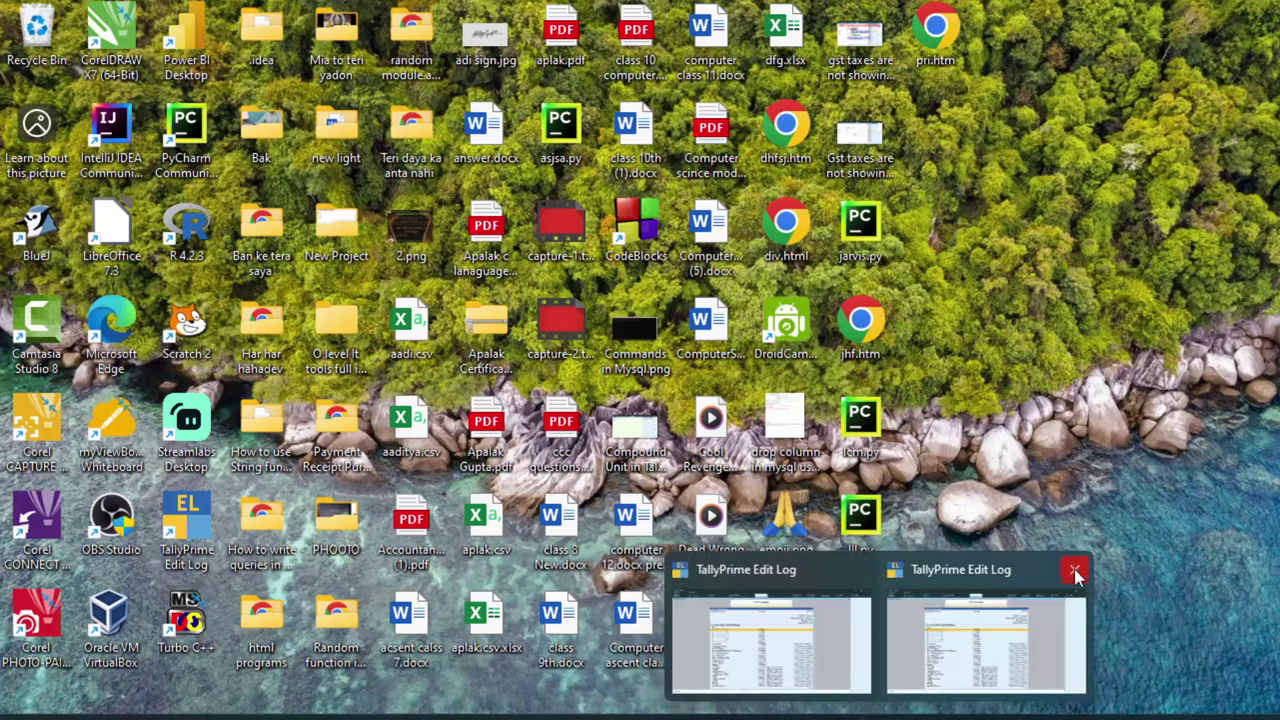
{"action": "mouse_move", "coordinate": [1075, 573]}
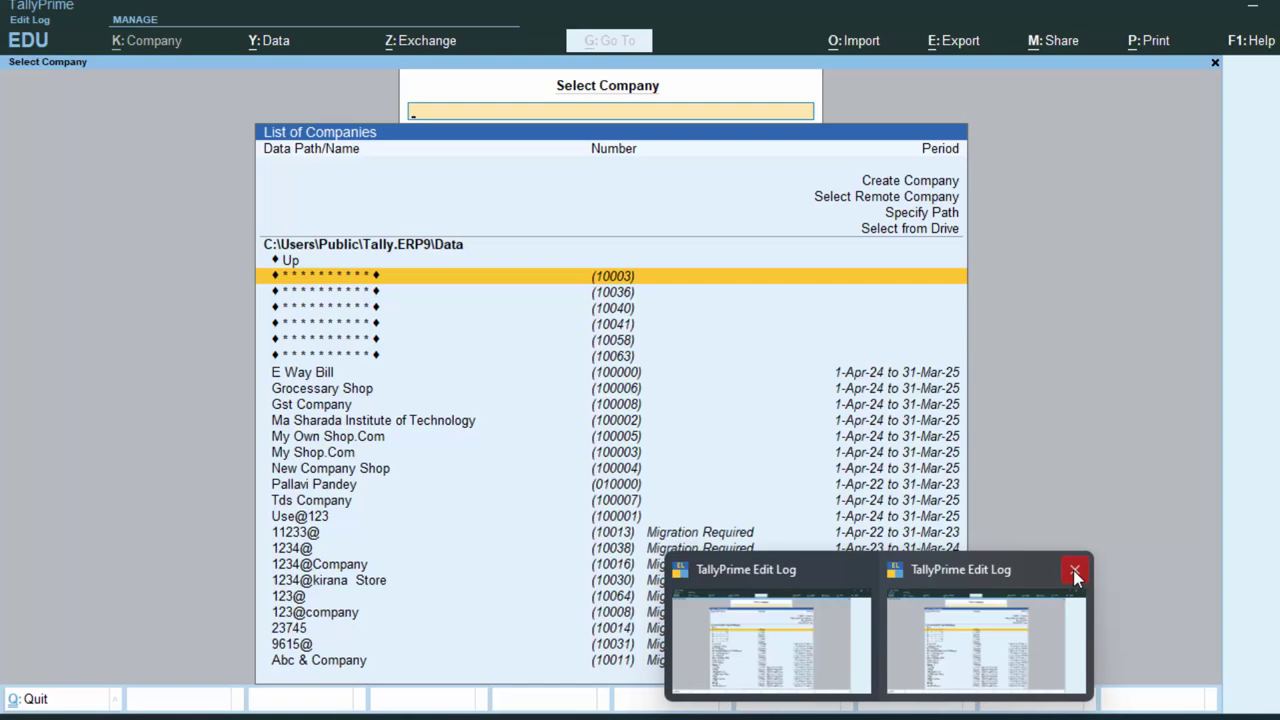
{"action": "left_click", "coordinate": [909, 599]}
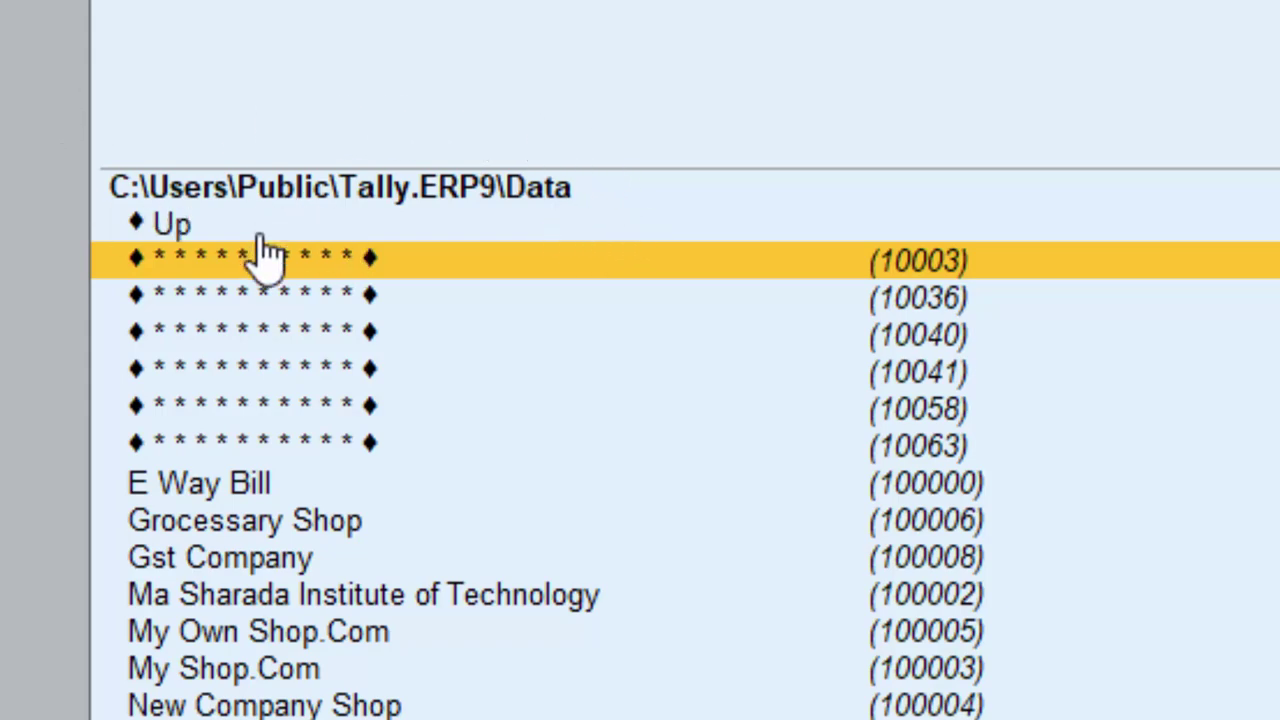
{"action": "left_click", "coordinate": [236, 490]}
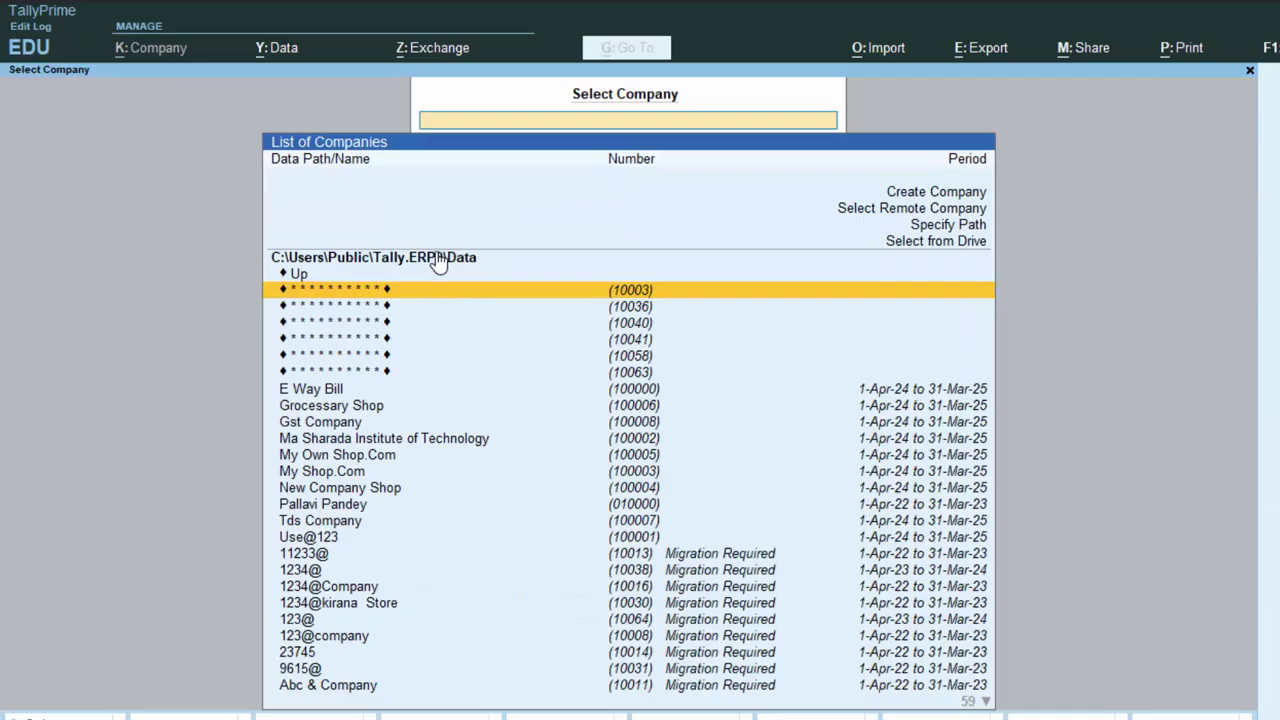
{"action": "left_click", "coordinate": [438, 258]}
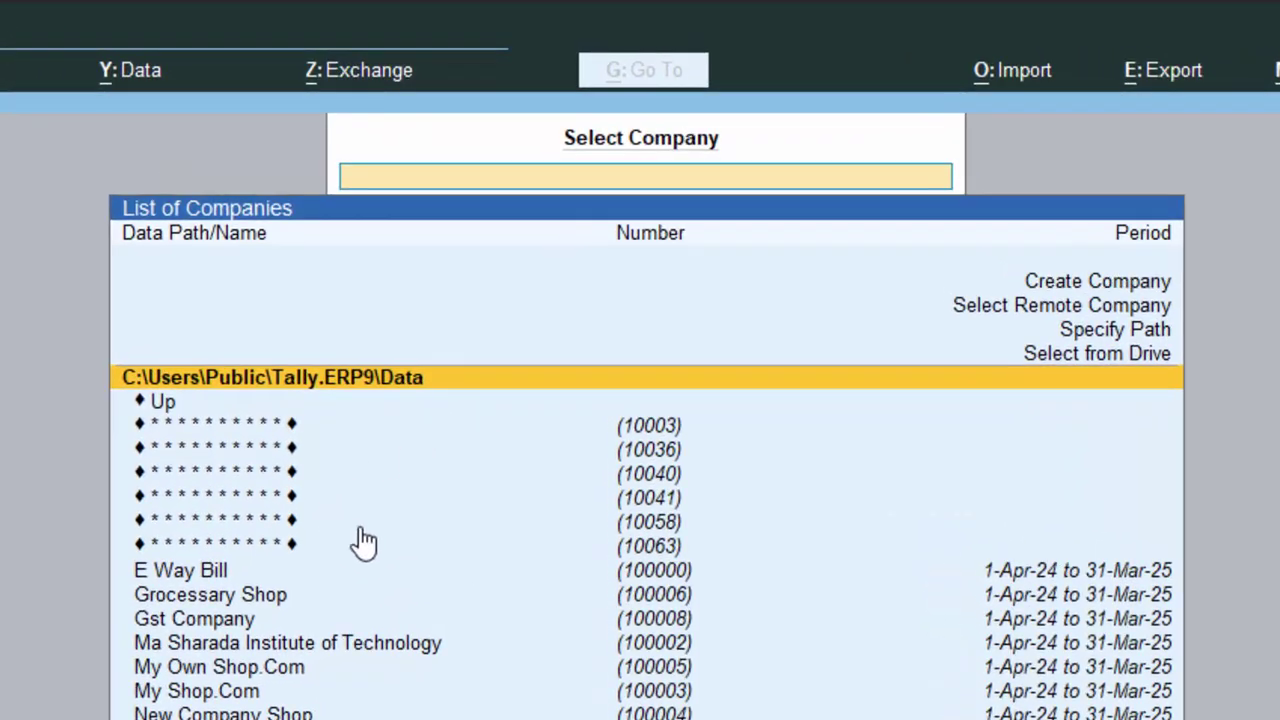
{"action": "left_click", "coordinate": [199, 575]}
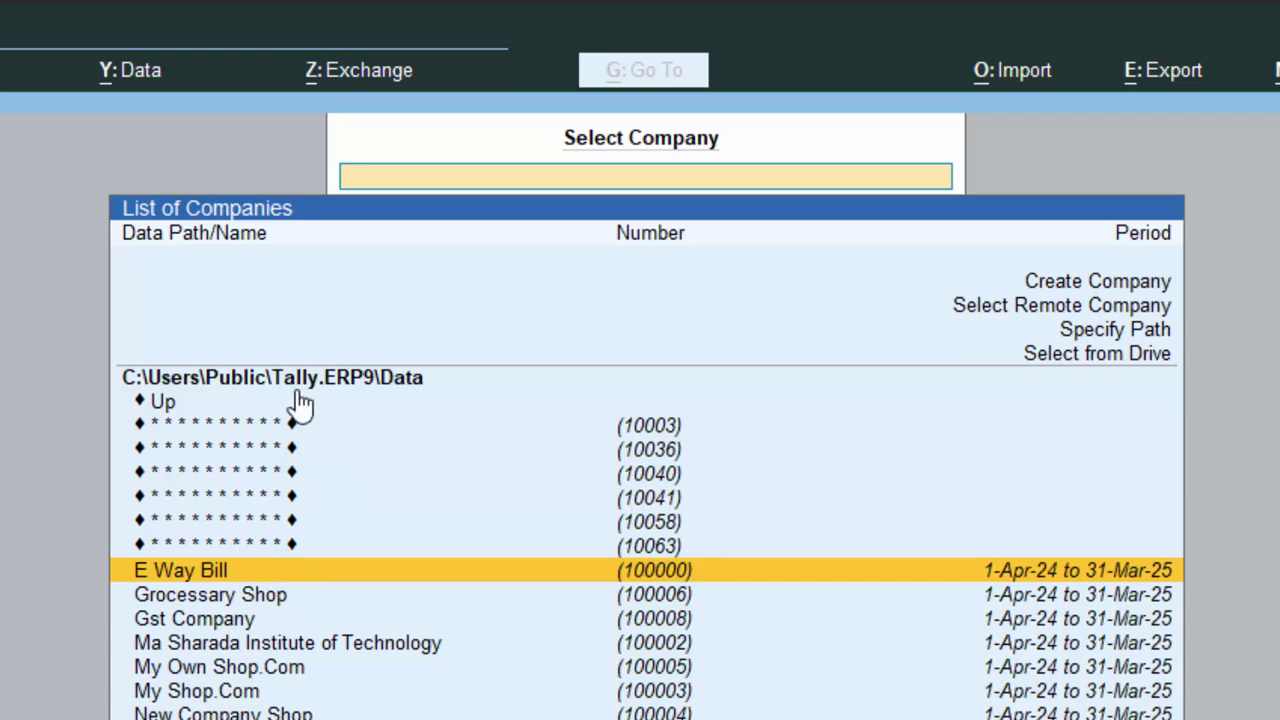
{"action": "left_click", "coordinate": [352, 385]}
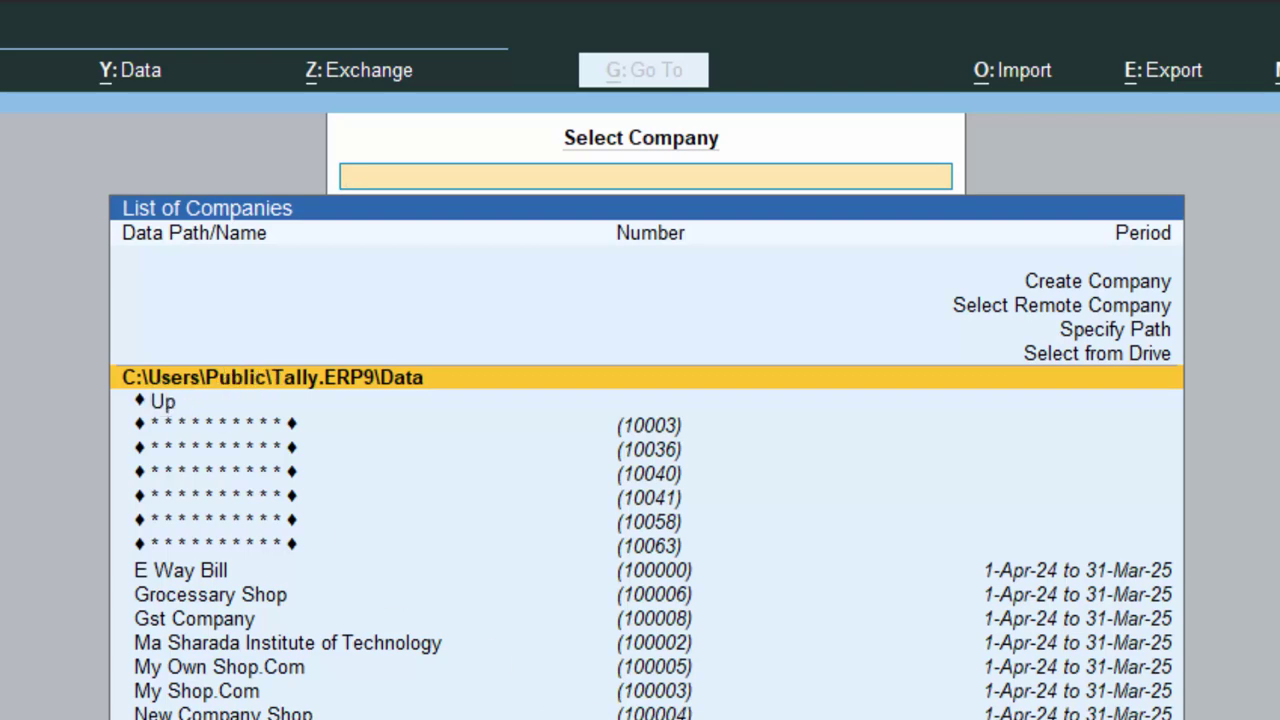
In a new File Explorer window, go to C:\Users\Public\Tally.ERP9 to reach its Data folder
{"action": "key", "text": "super+e"}
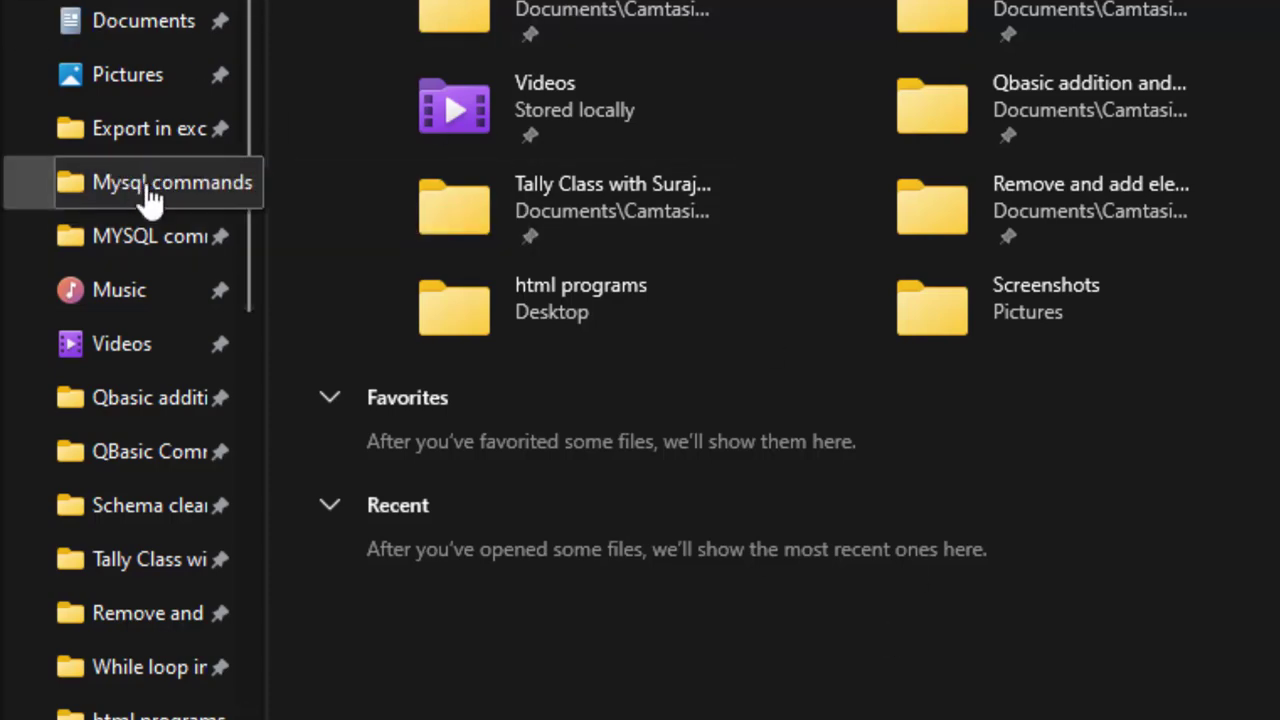
{"action": "scroll", "coordinate": [200, 260], "scroll_direction": "down", "scroll_amount": 1}
{"action": "scroll", "coordinate": [205, 280], "scroll_direction": "down", "scroll_amount": 2}
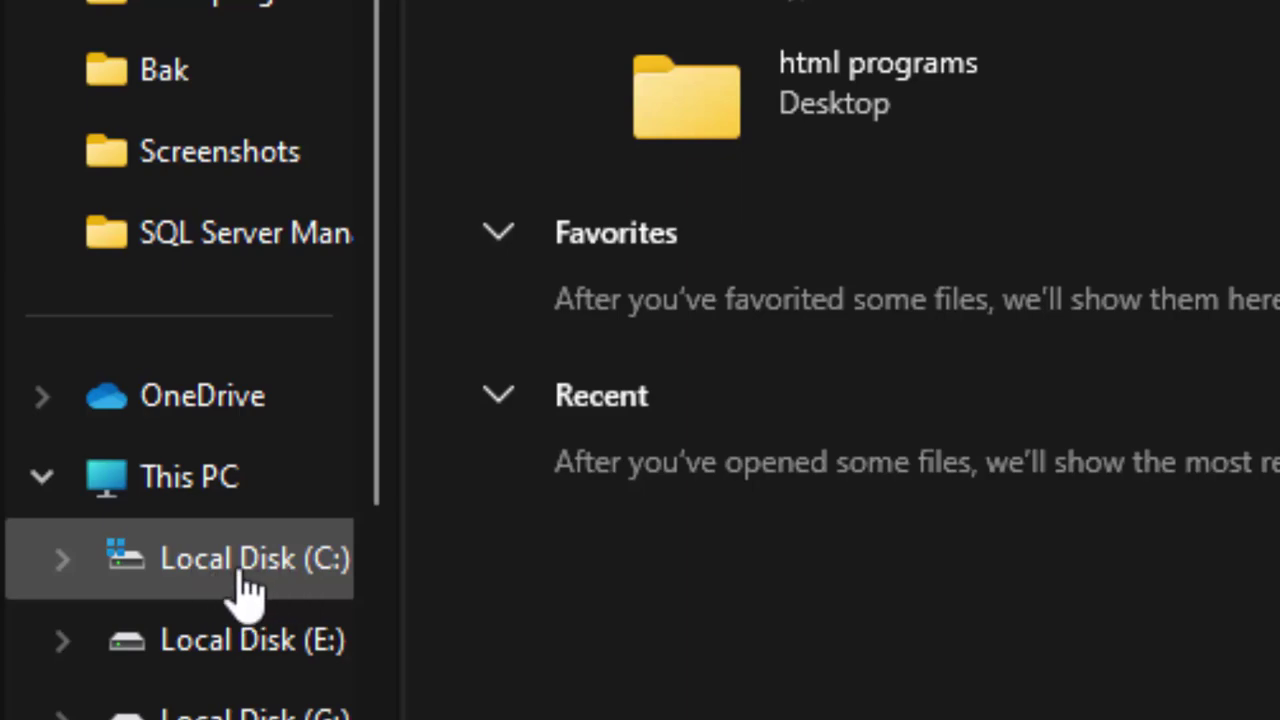
{"action": "left_click", "coordinate": [250, 555]}
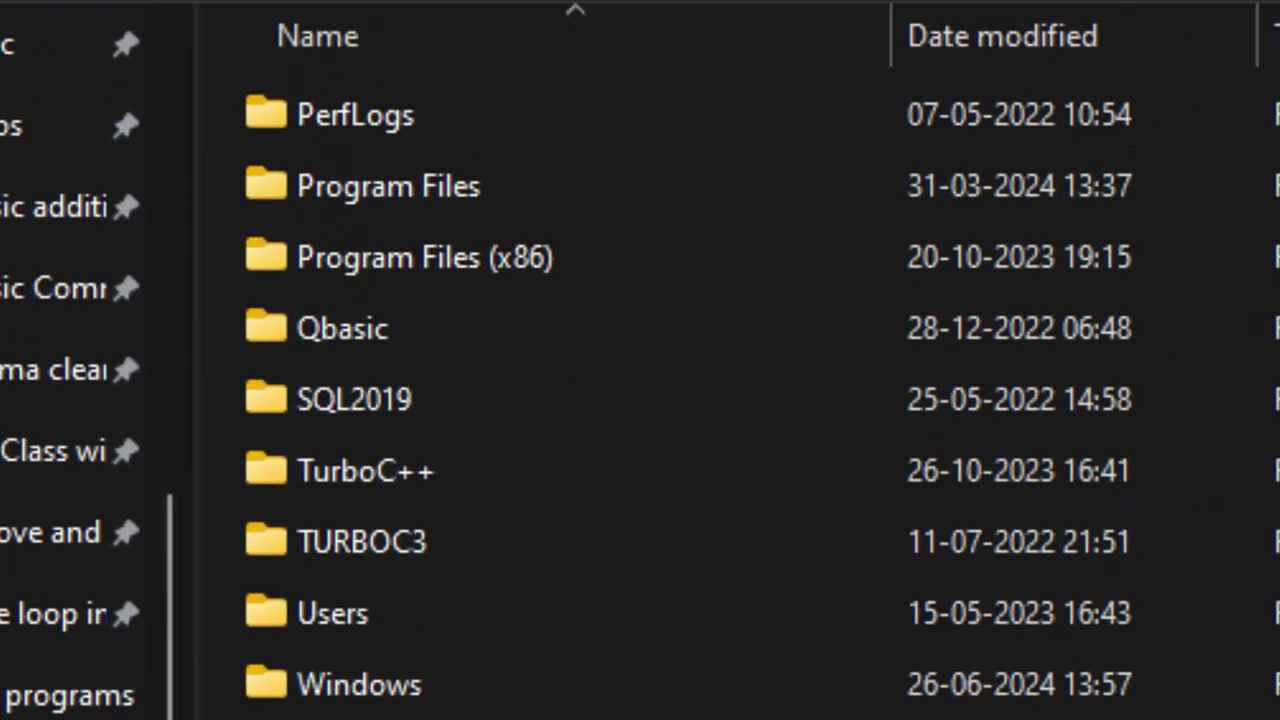
{"action": "double_click", "coordinate": [343, 632]}
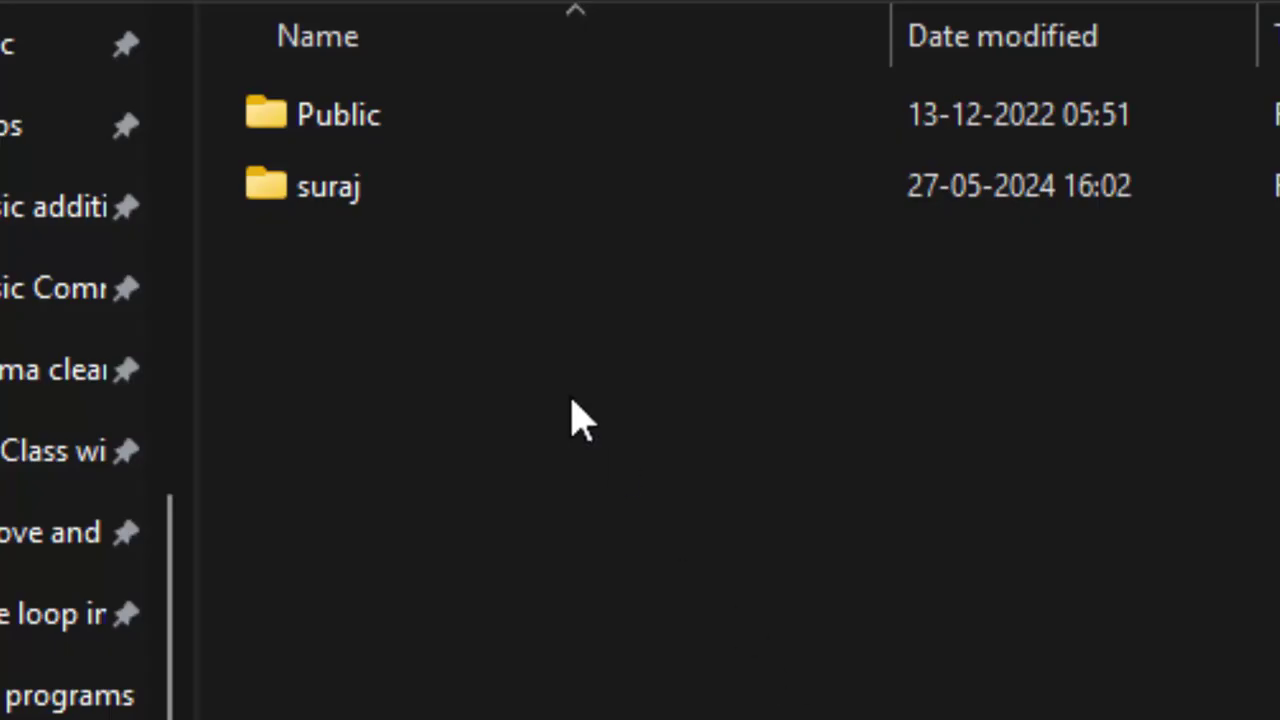
{"action": "left_click", "coordinate": [290, 113]}
{"action": "double_click", "coordinate": [295, 125]}
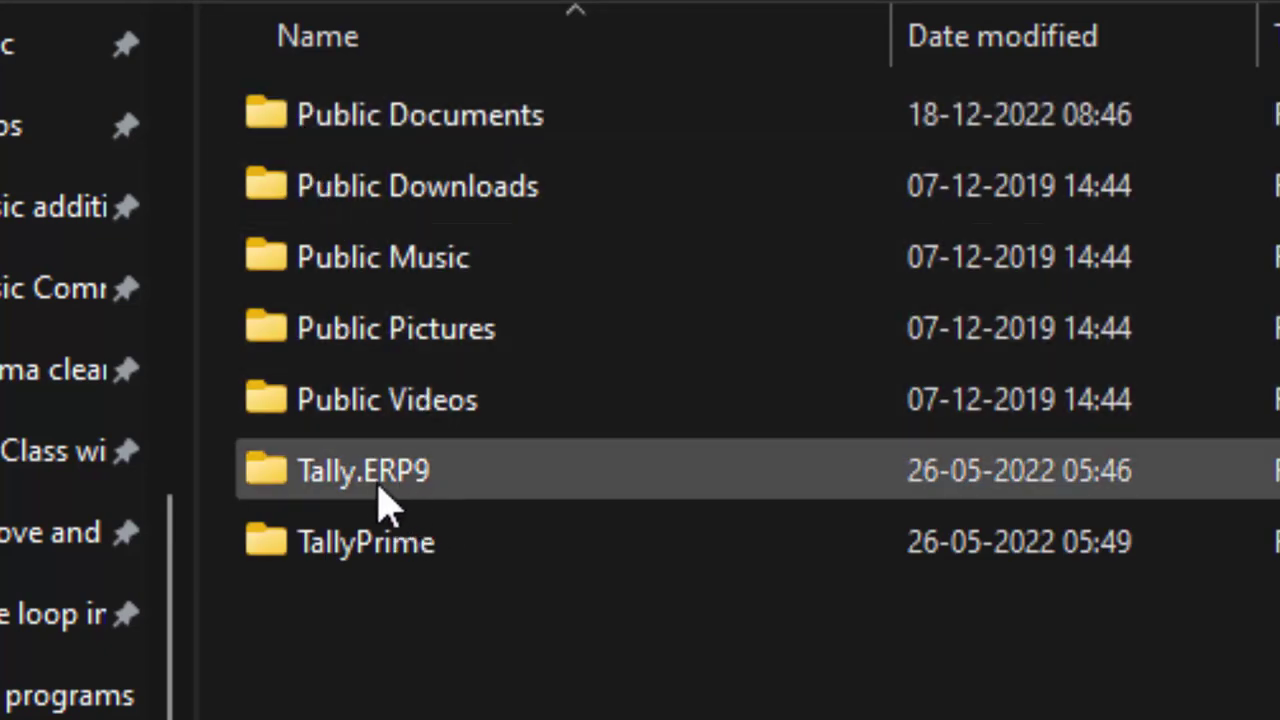
{"action": "mouse_move", "coordinate": [443, 500]}
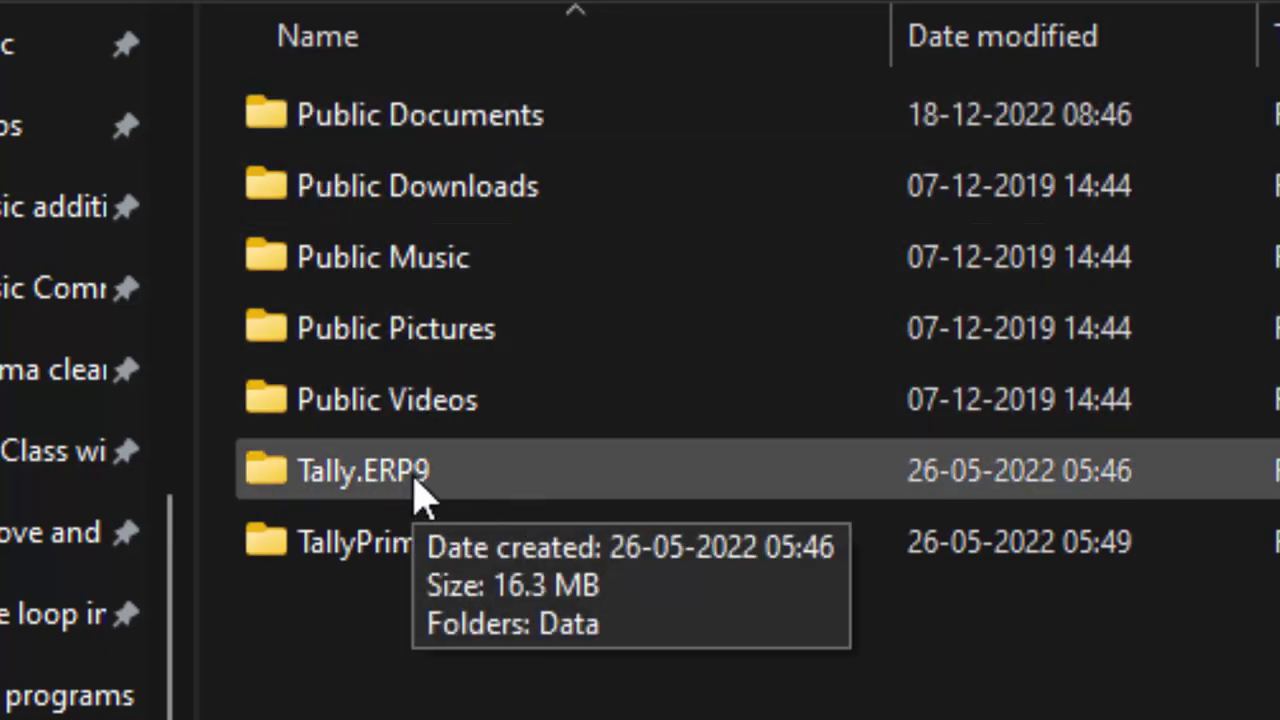
{"action": "mouse_move", "coordinate": [398, 578]}
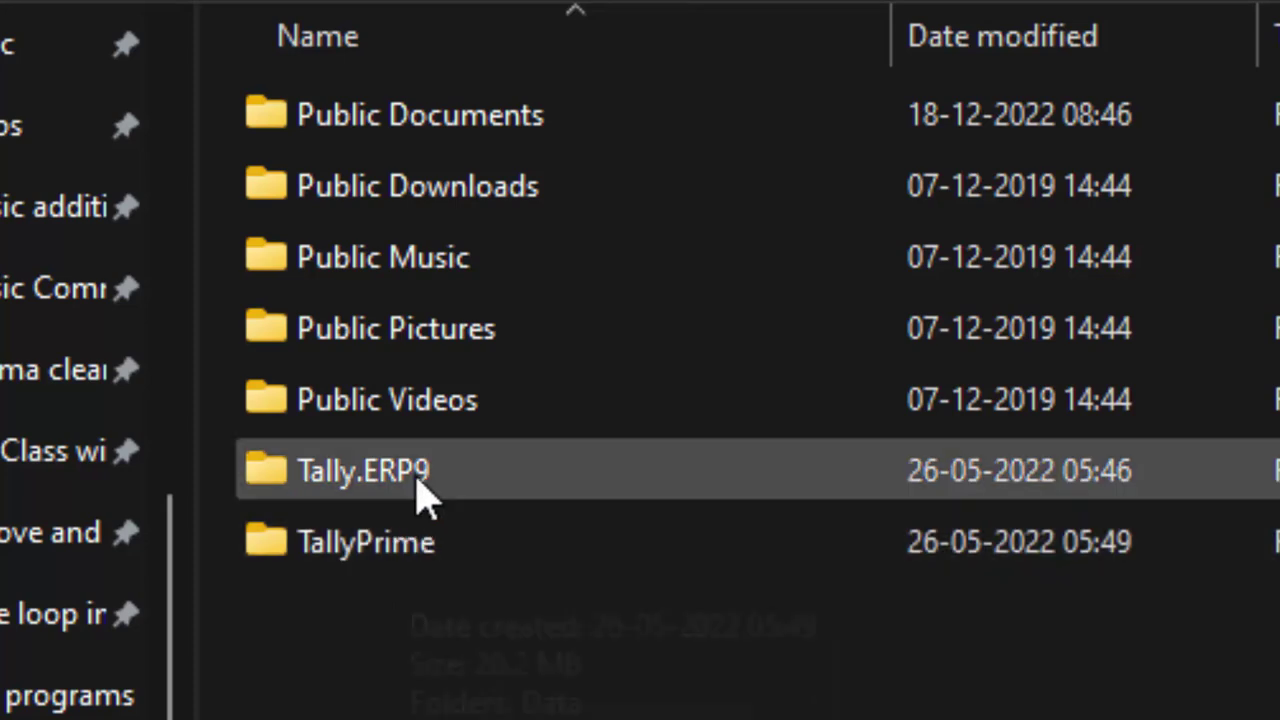
{"action": "double_click", "coordinate": [415, 472]}
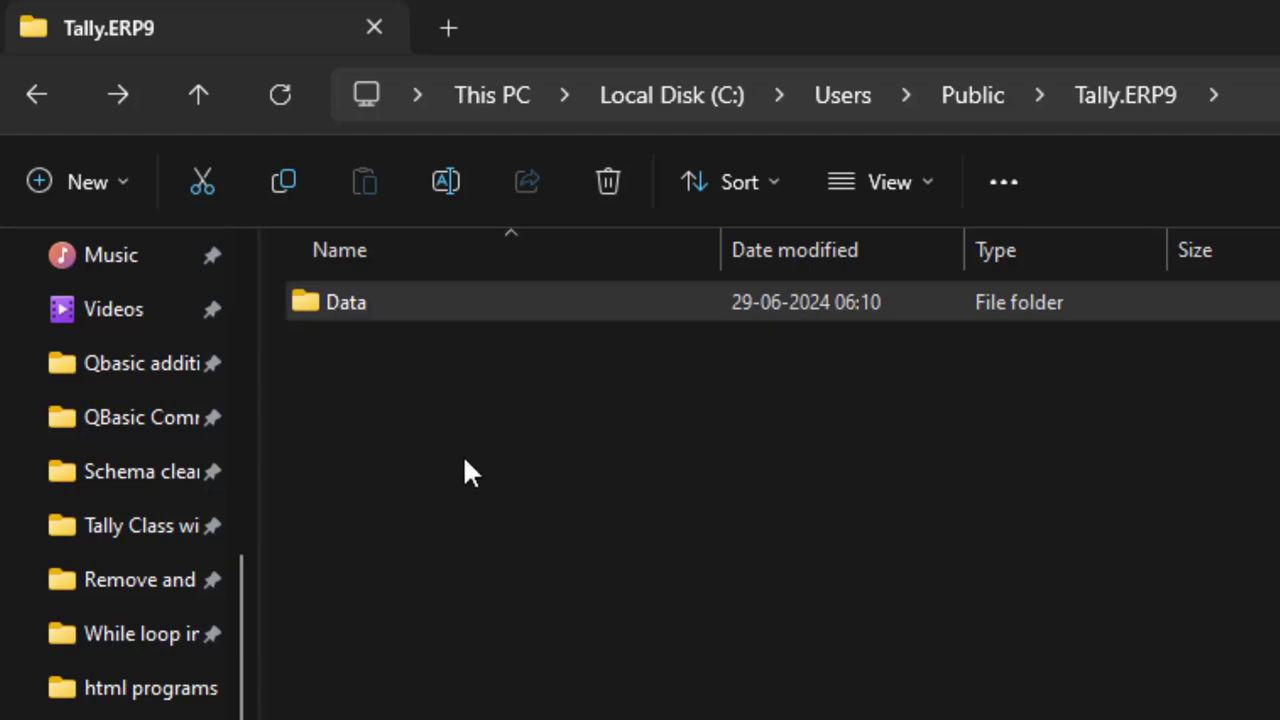
Open the Data folder to list the numbered company folders such as 010000, 10001 and 10002
{"action": "left_click", "coordinate": [321, 304]}
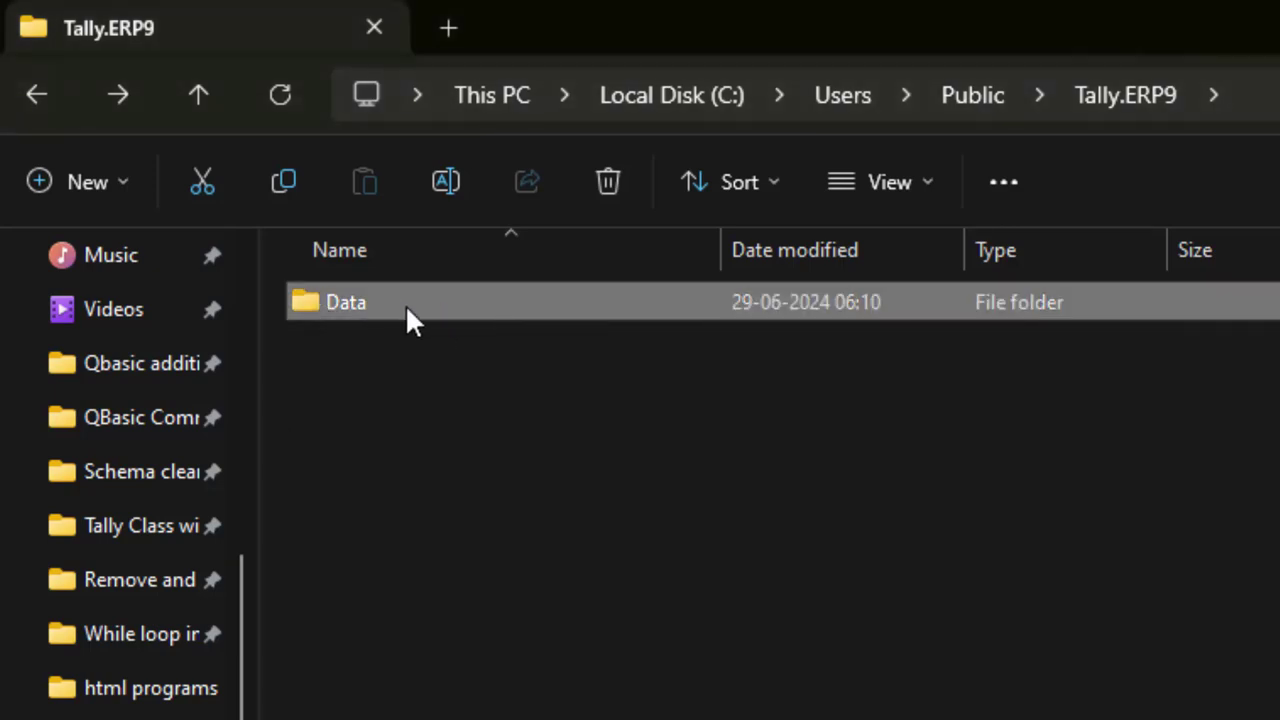
{"action": "mouse_move", "coordinate": [405, 304]}
{"action": "mouse_move", "coordinate": [365, 298]}
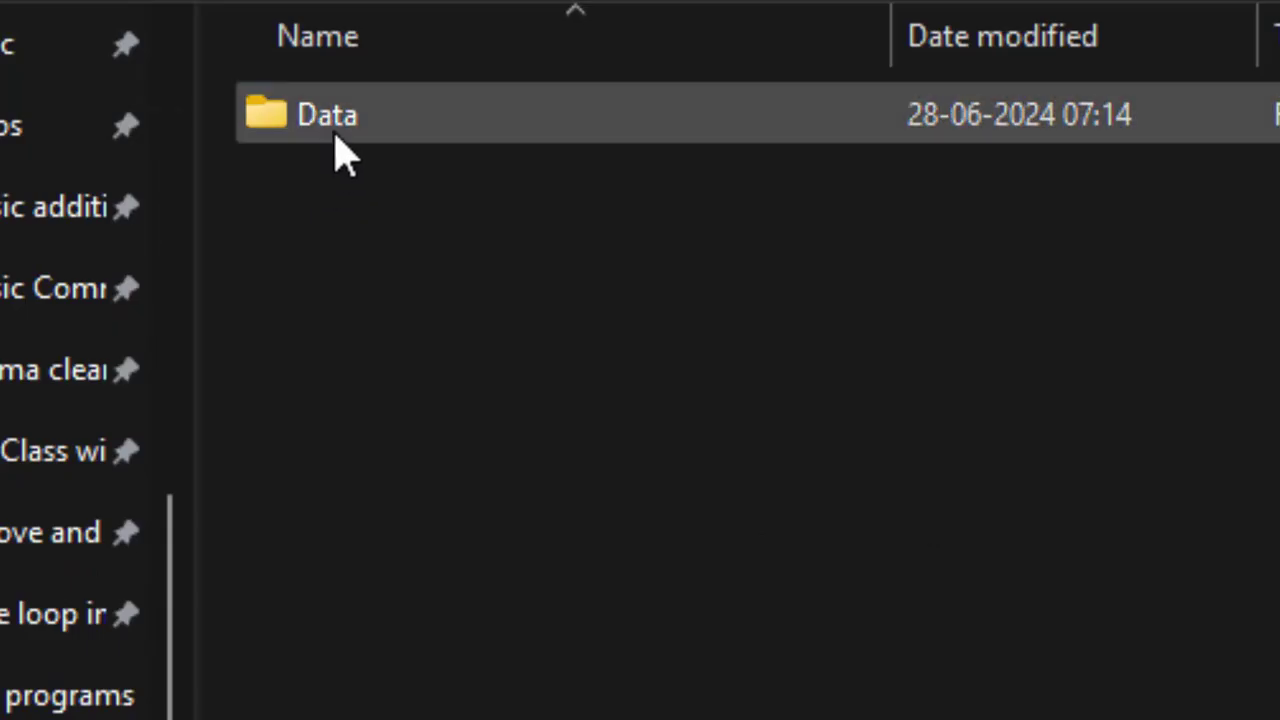
{"action": "double_click", "coordinate": [338, 150]}
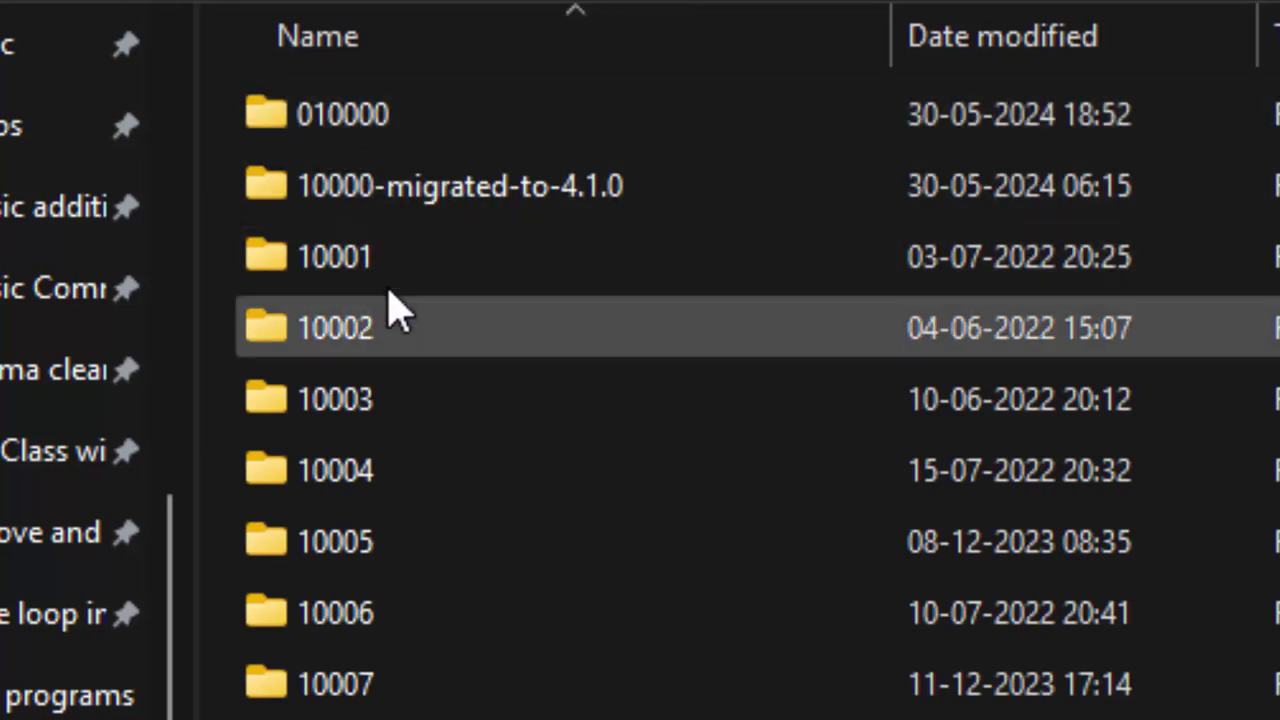
{"action": "mouse_move", "coordinate": [410, 263]}
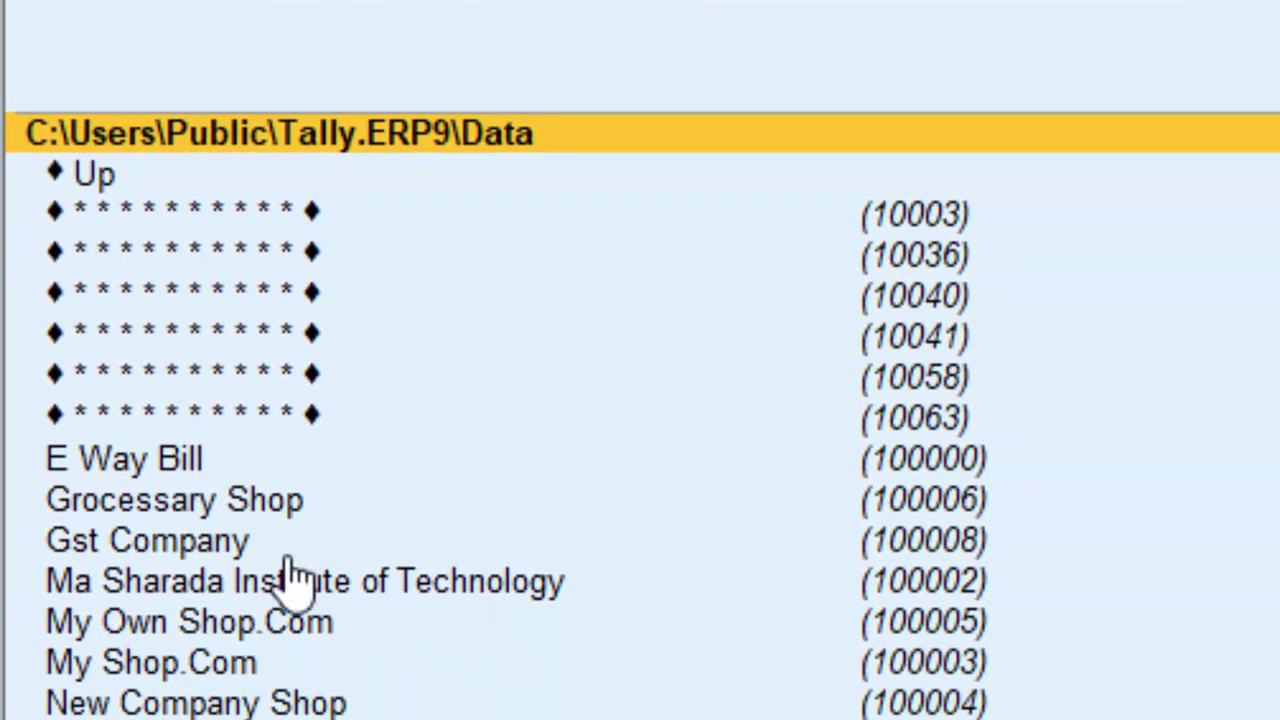
{"action": "left_click", "coordinate": [145, 478]}
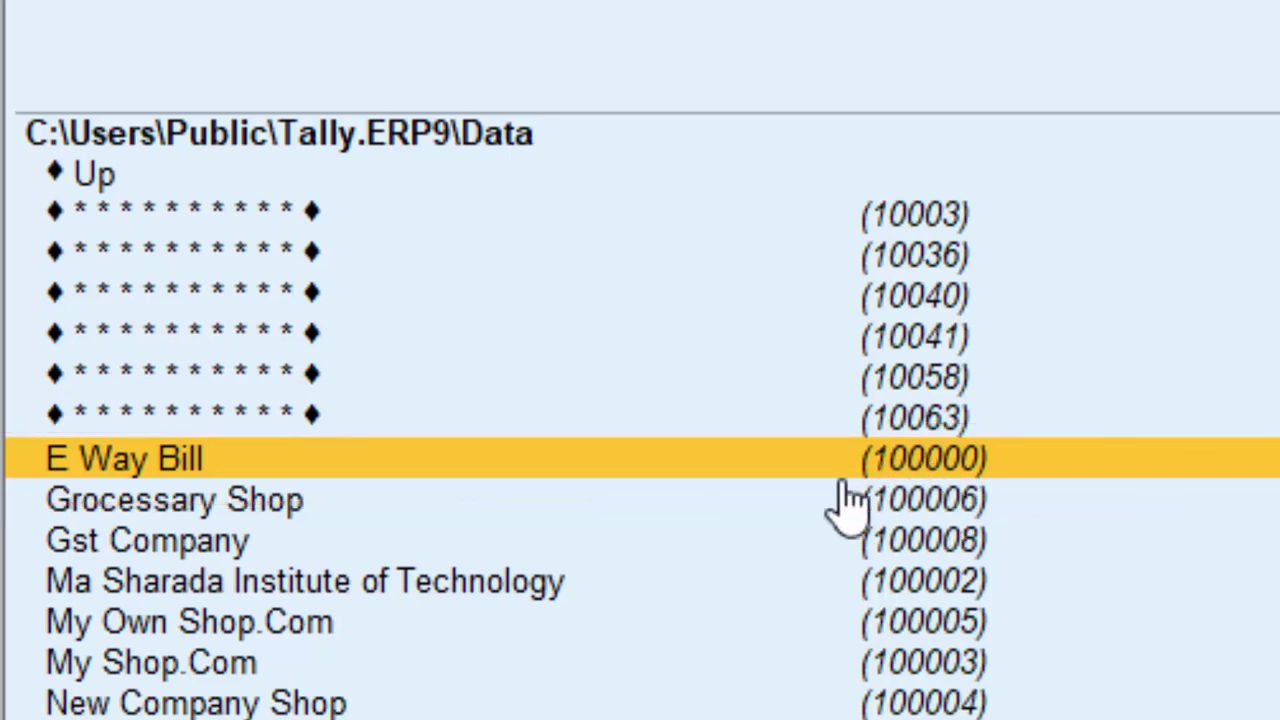
{"action": "left_click", "coordinate": [284, 512]}
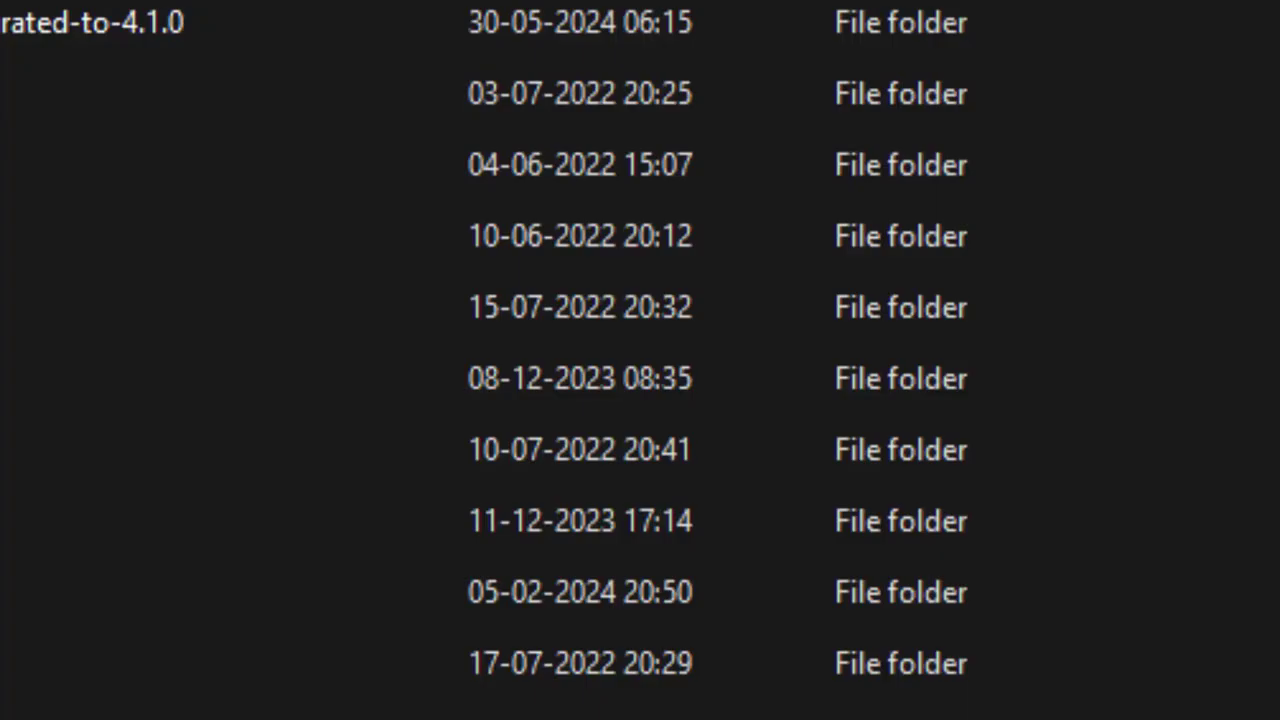
Reopen the Data folder and scroll down until company folder 100006 is visible
{"action": "double_click", "coordinate": [150, 449]}
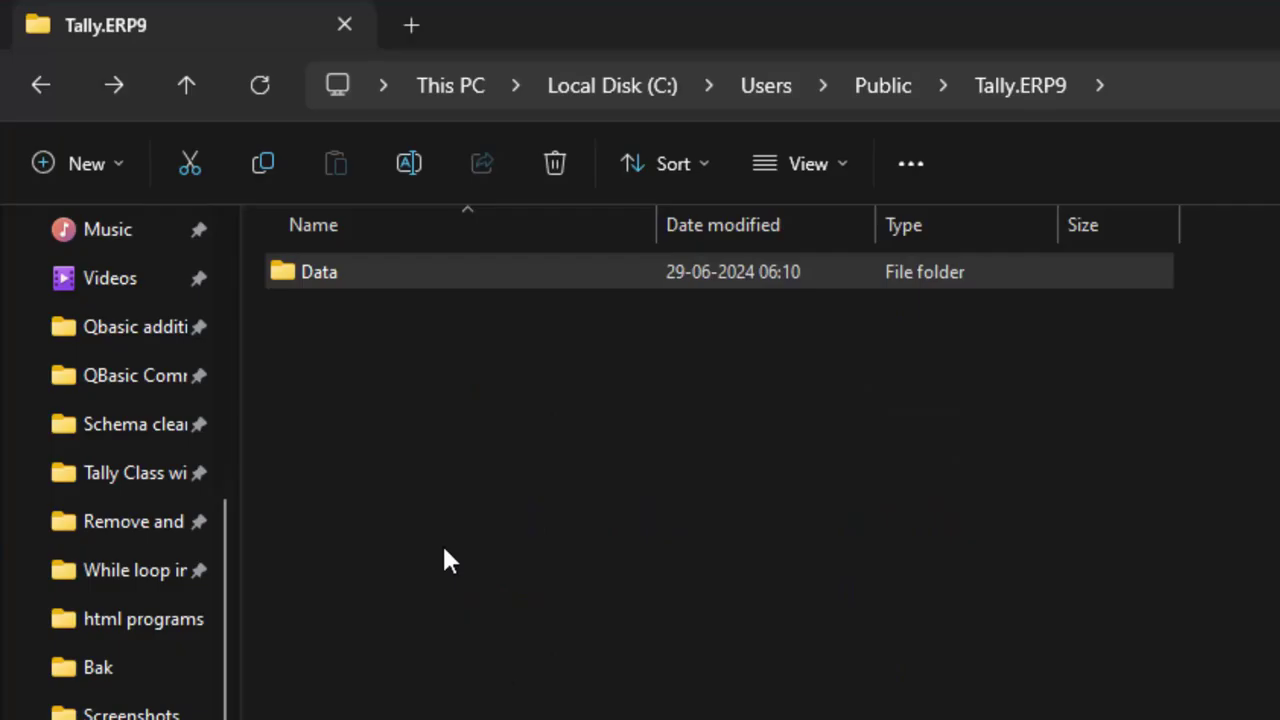
{"action": "double_click", "coordinate": [385, 275]}
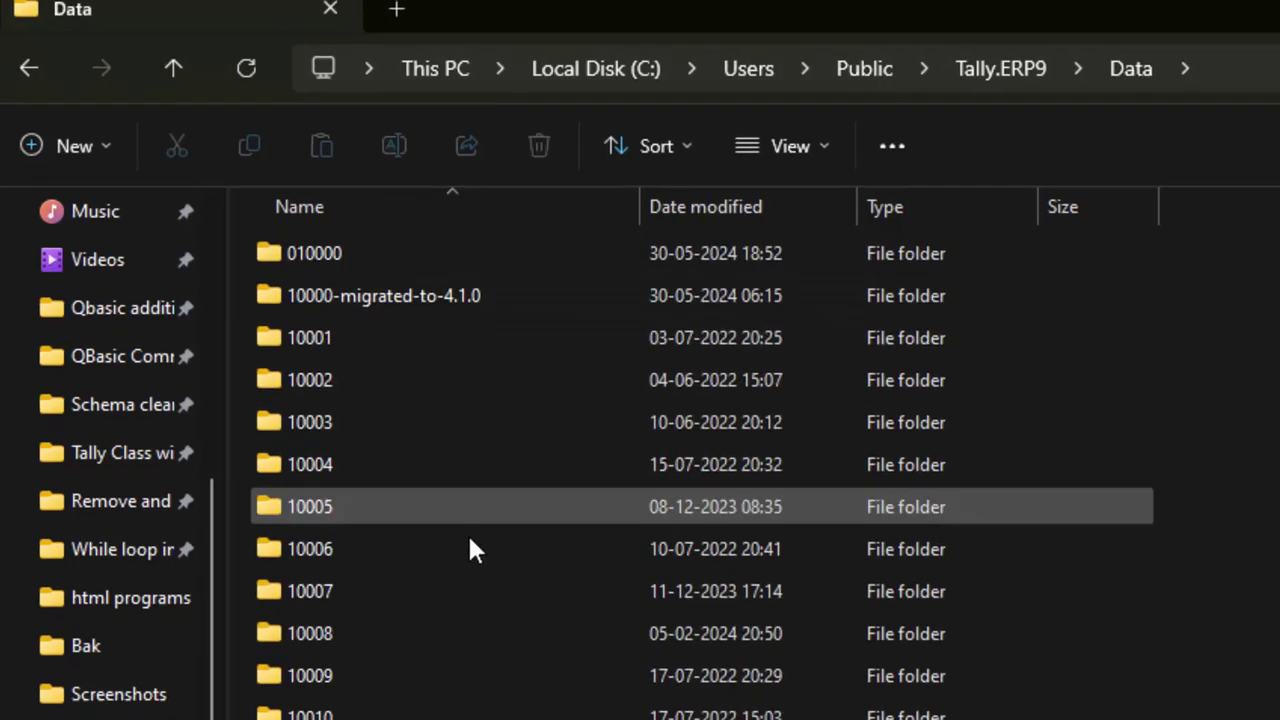
{"action": "scroll", "coordinate": [640, 425], "scroll_direction": "down", "scroll_amount": 17}
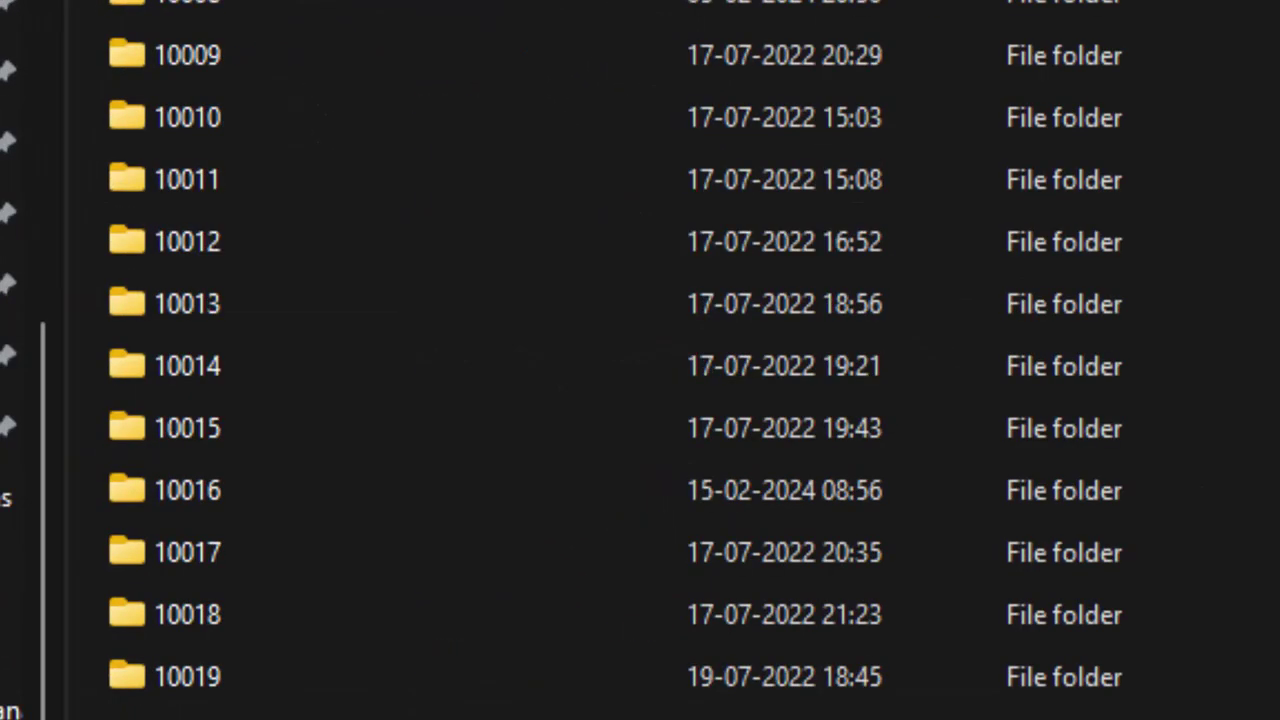
{"action": "scroll", "coordinate": [640, 425], "scroll_direction": "down", "scroll_amount": 5}
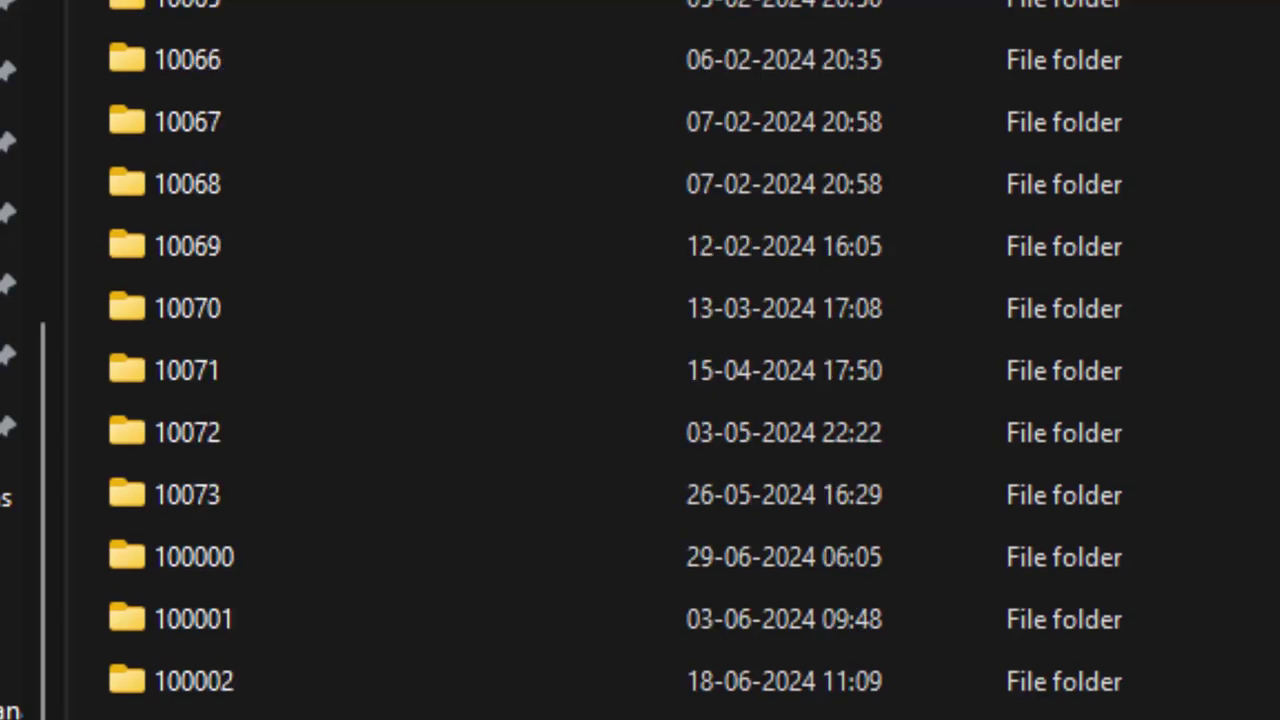
{"action": "scroll", "coordinate": [616, 360], "scroll_direction": "up", "scroll_amount": 1}
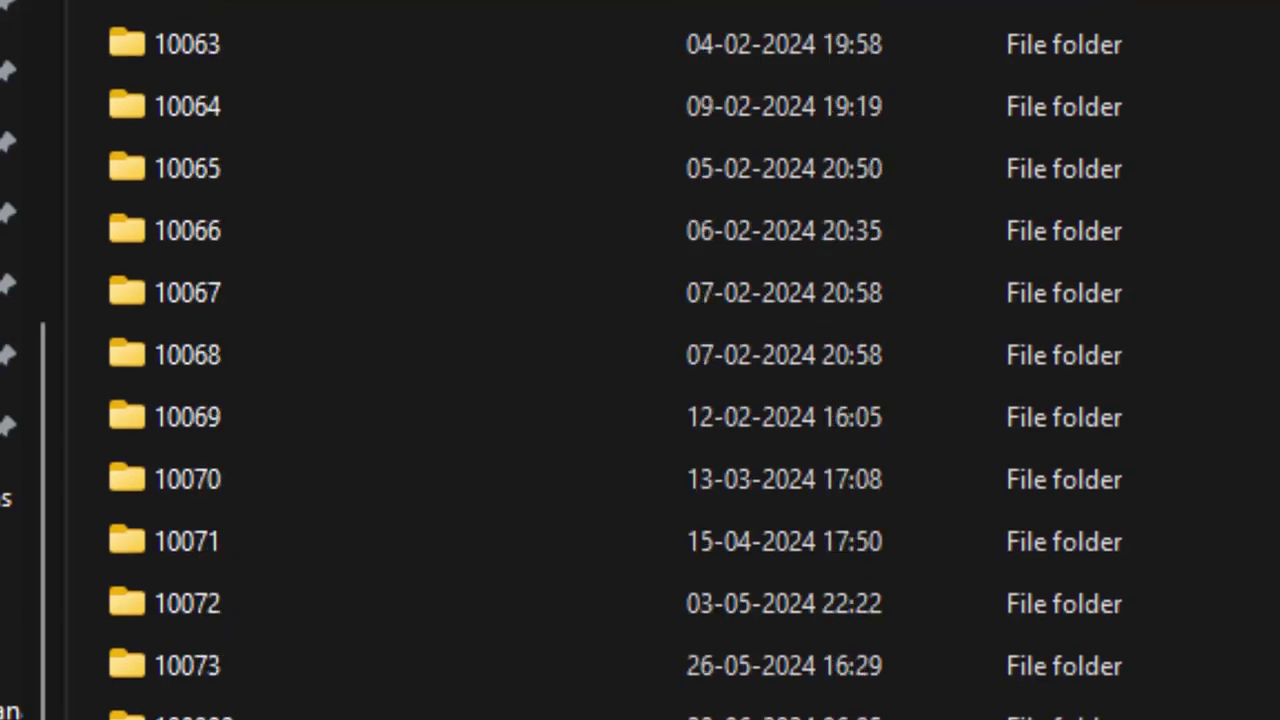
{"action": "scroll", "coordinate": [176, 652], "scroll_direction": "down", "scroll_amount": 2}
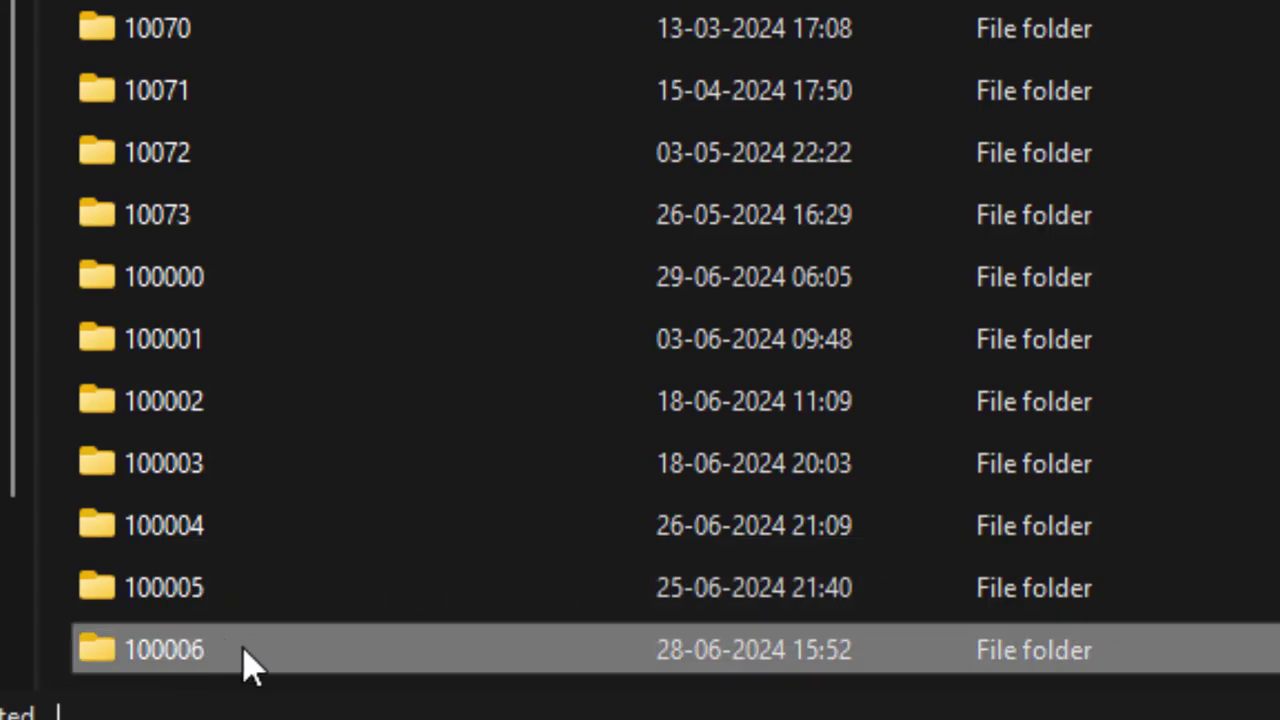
{"action": "mouse_move", "coordinate": [225, 650]}
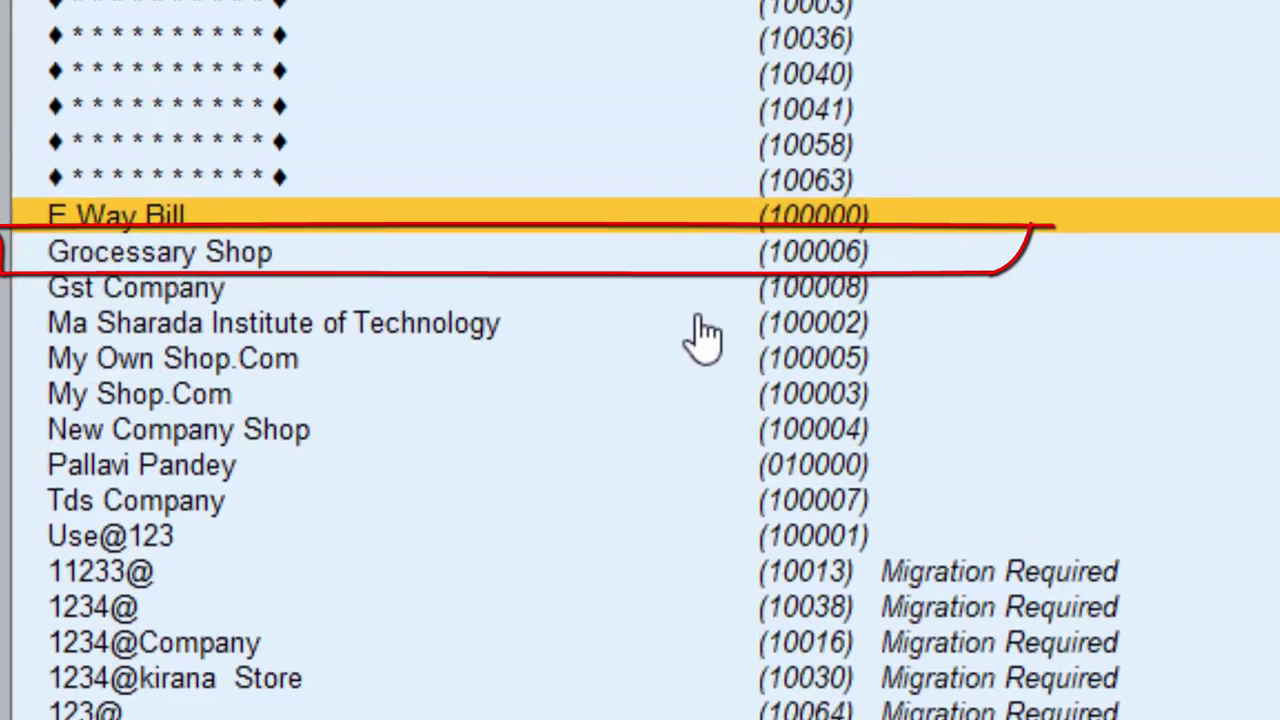
Select Grocessary Shop (100006) in TallyPrime's company list, then return to the Data folder
{"action": "left_click", "coordinate": [795, 258]}
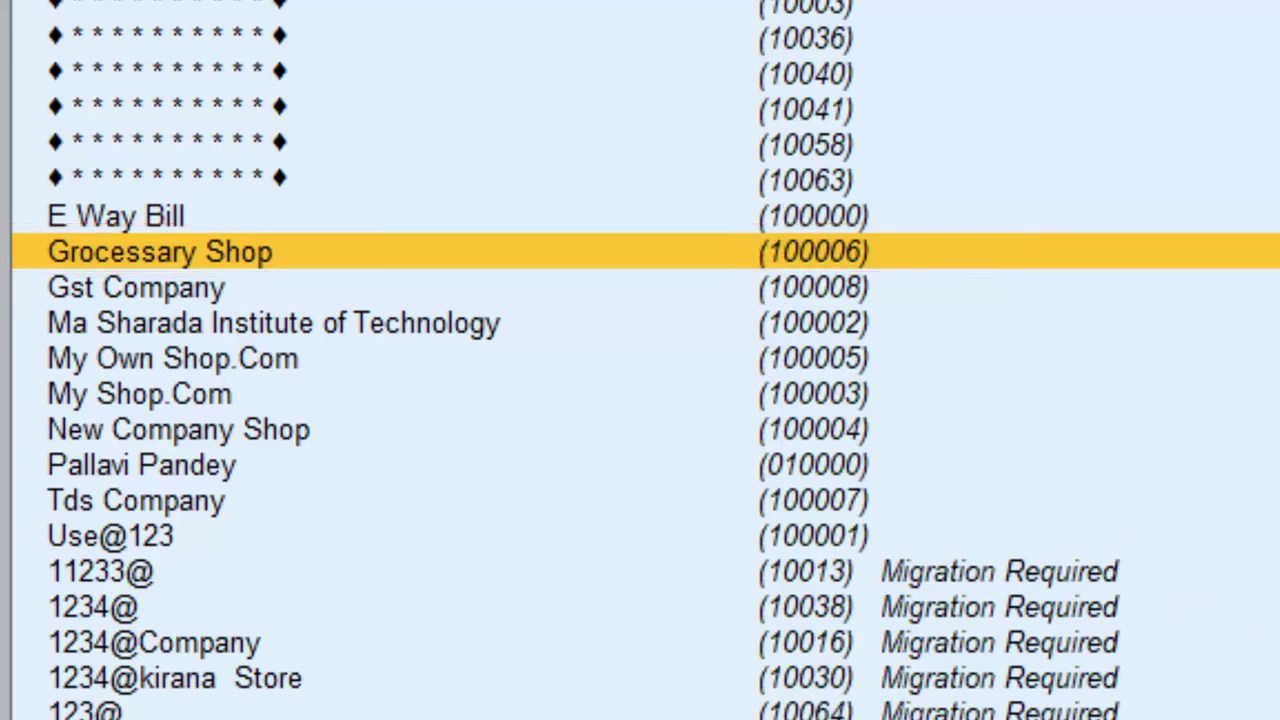
{"action": "key", "text": "alt+Tab"}
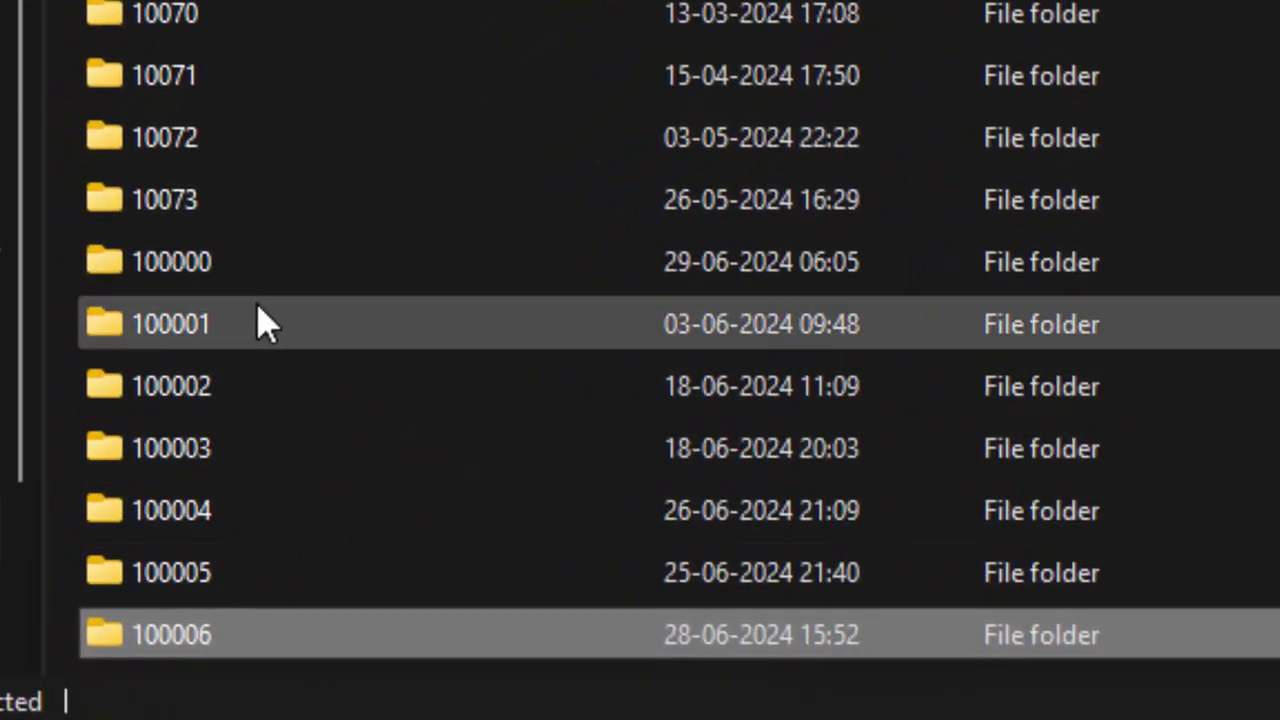
Select company folder 100000 in the Data folder to match it against TallyPrime
{"action": "left_click", "coordinate": [221, 280]}
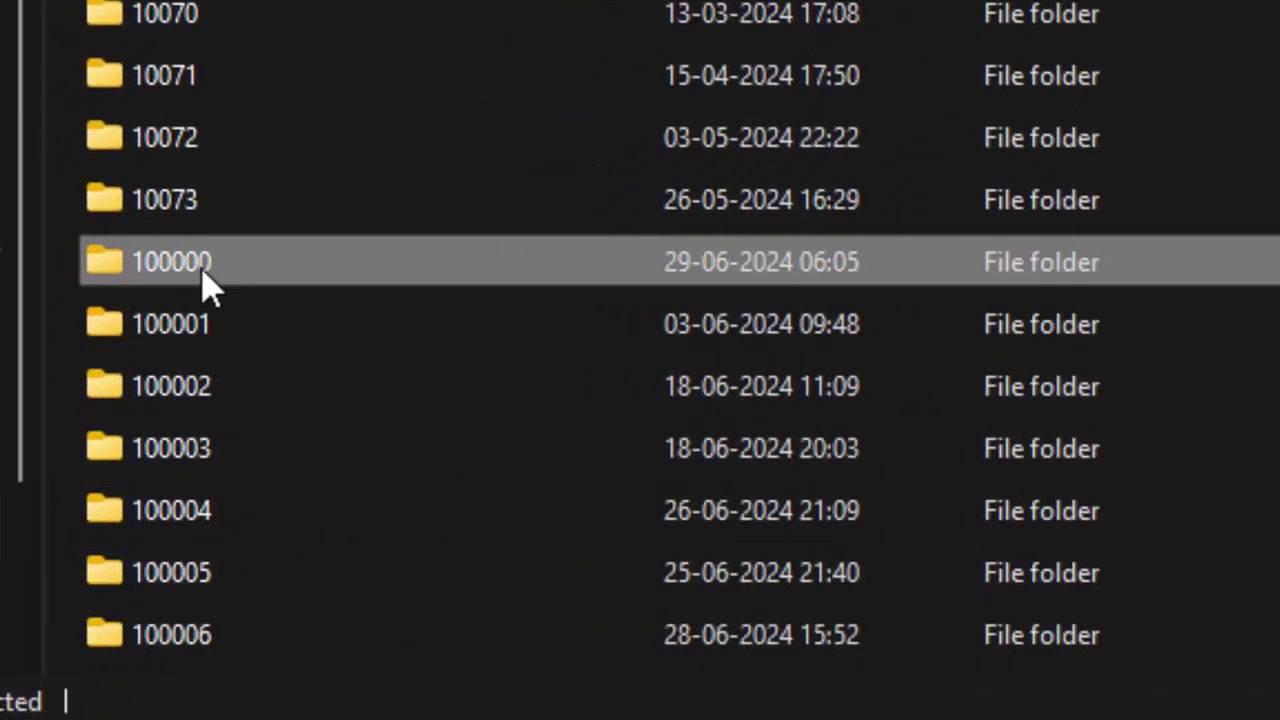
{"action": "mouse_move", "coordinate": [322, 270]}
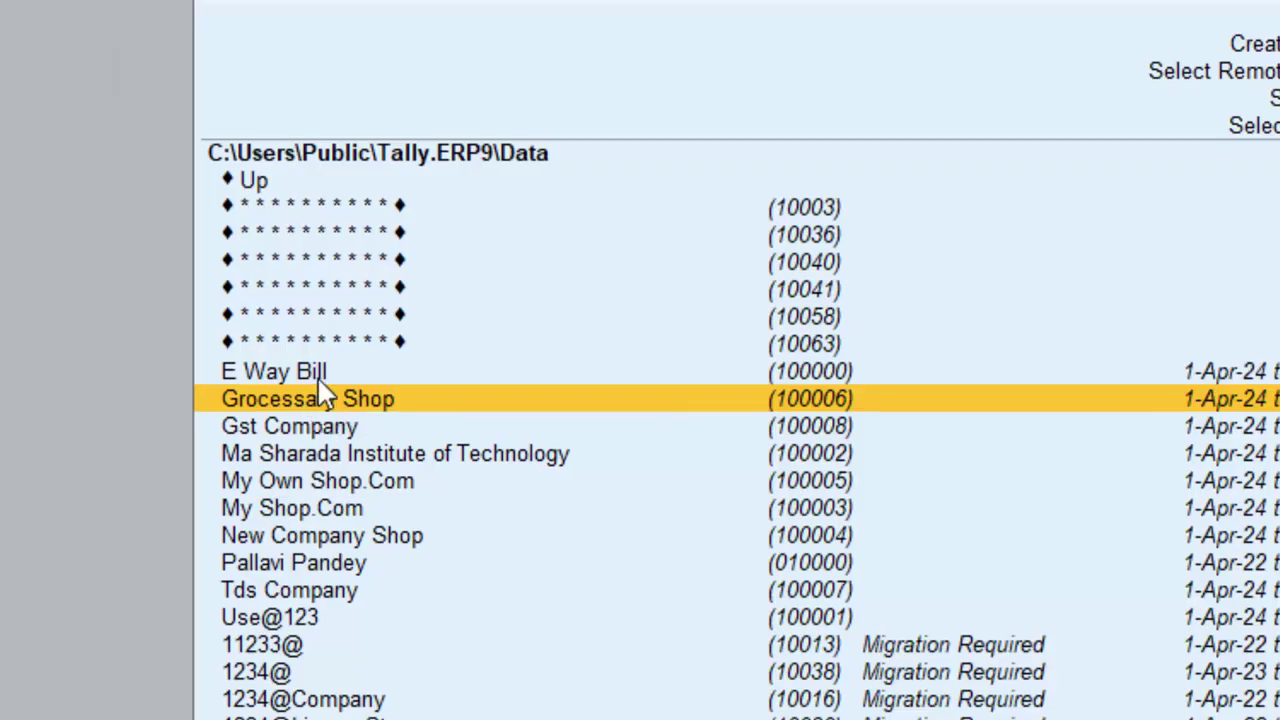
Compare E Way Bill (100000) with the 1234@ company in TallyPrime's company list
{"action": "left_click", "coordinate": [318, 378]}
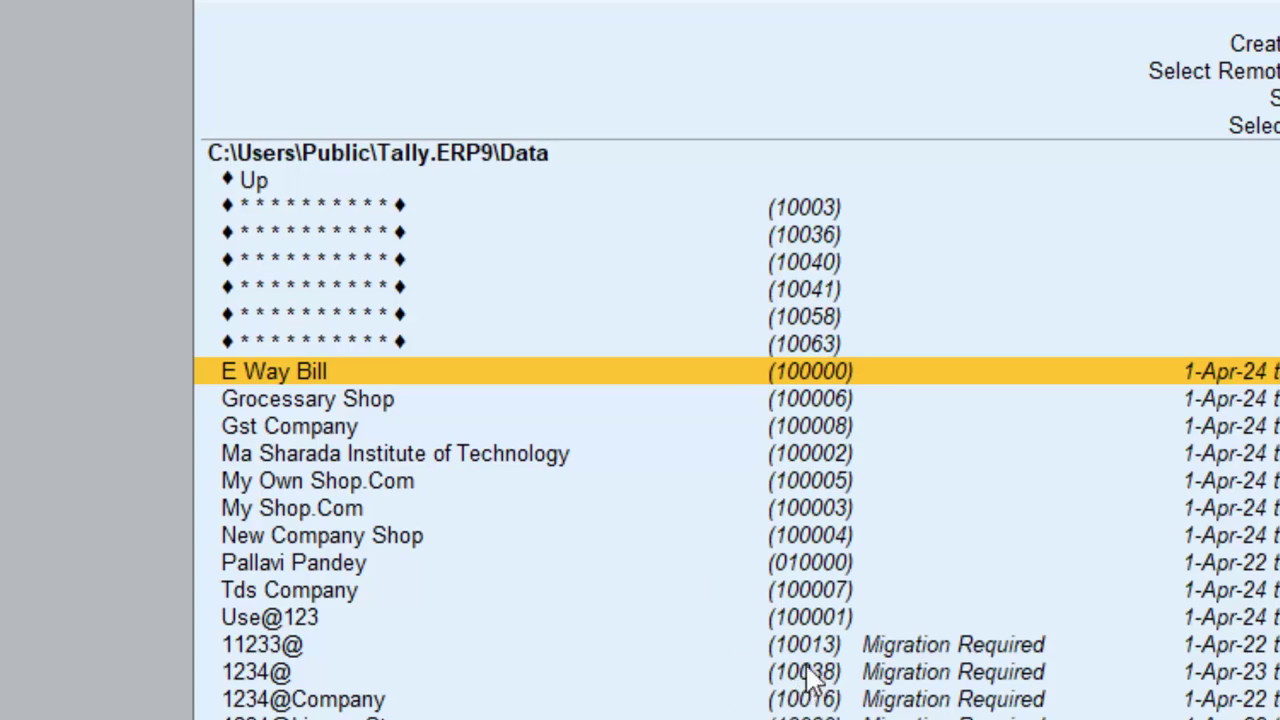
{"action": "left_click", "coordinate": [806, 671]}
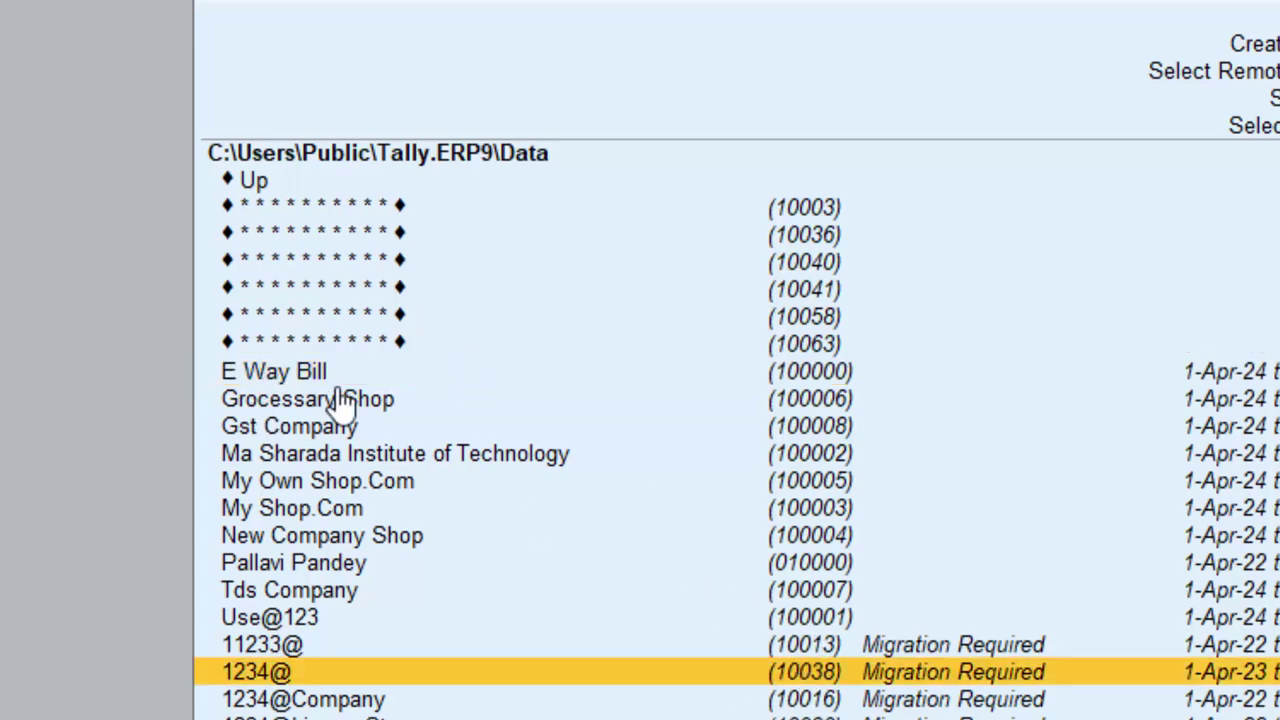
{"action": "left_click", "coordinate": [309, 371]}
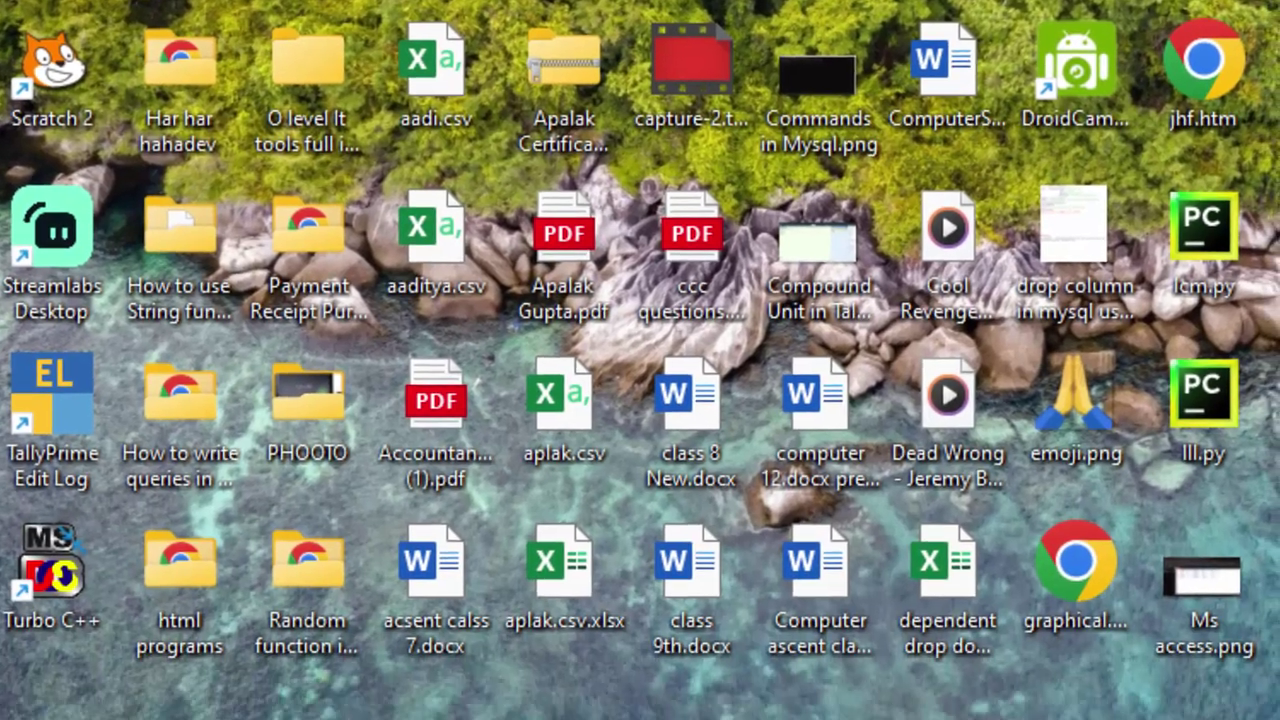
Restore the Data folder window, scroll to the bottom and select folder 100006
{"action": "mouse_move", "coordinate": [1071, 677]}
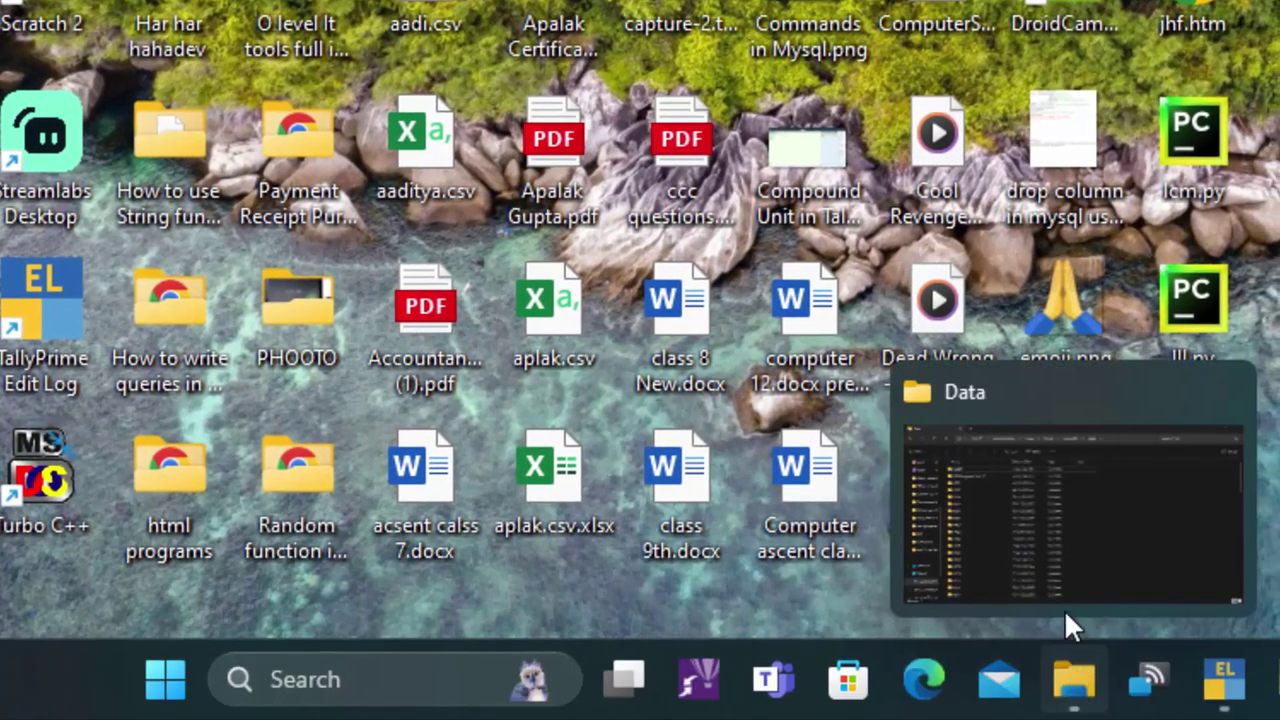
{"action": "left_click", "coordinate": [1065, 612]}
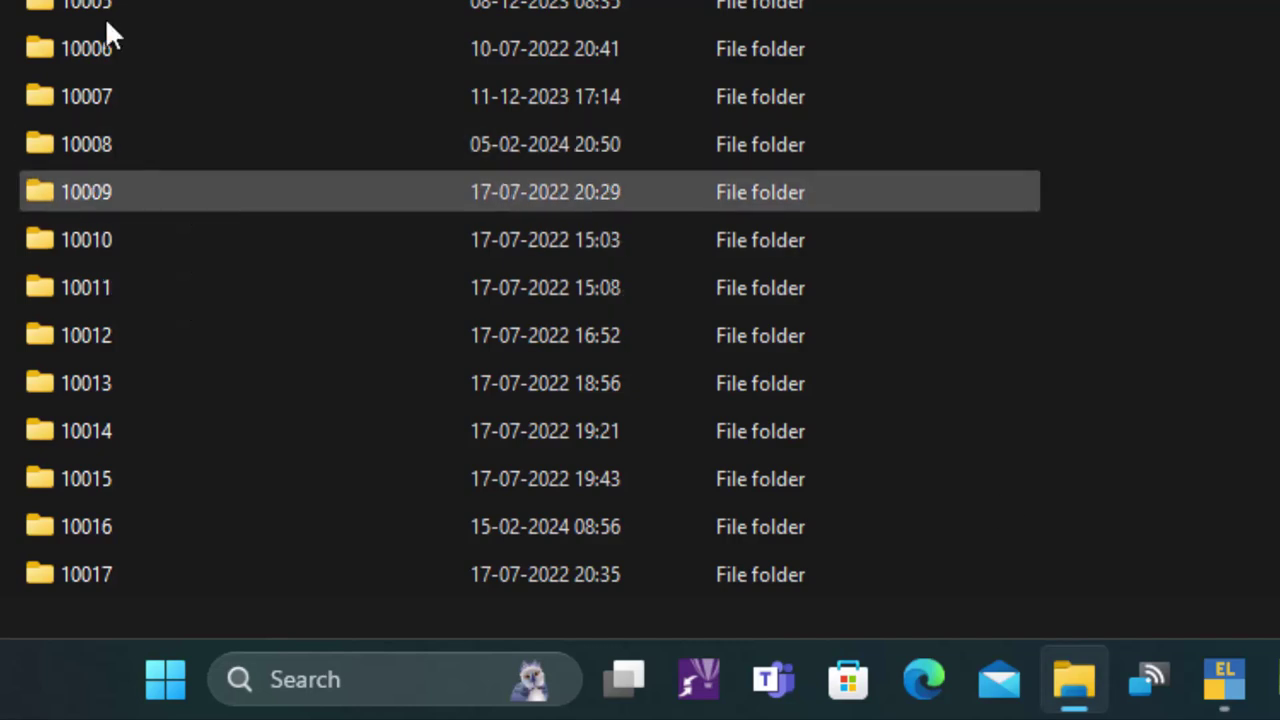
{"action": "left_click", "coordinate": [155, 46]}
{"action": "scroll", "coordinate": [294, 336], "scroll_direction": "down", "scroll_amount": 18}
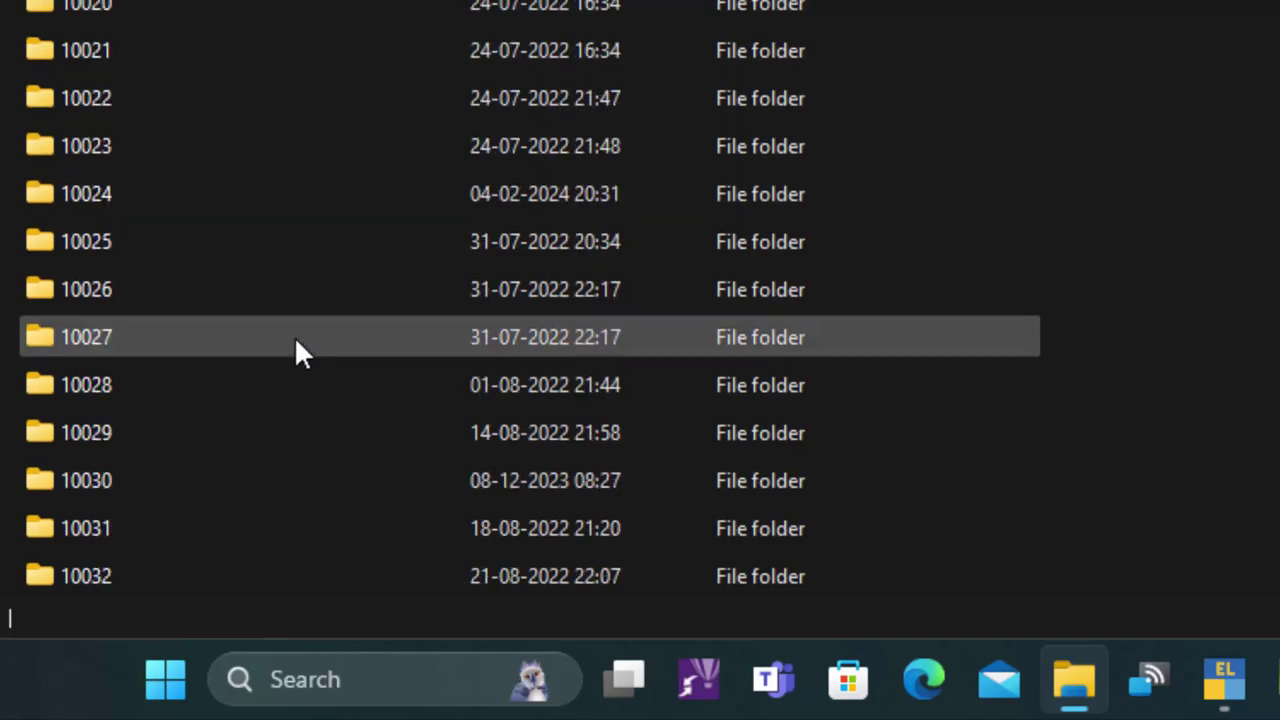
{"action": "scroll", "coordinate": [378, 336], "scroll_direction": "down", "scroll_amount": 4}
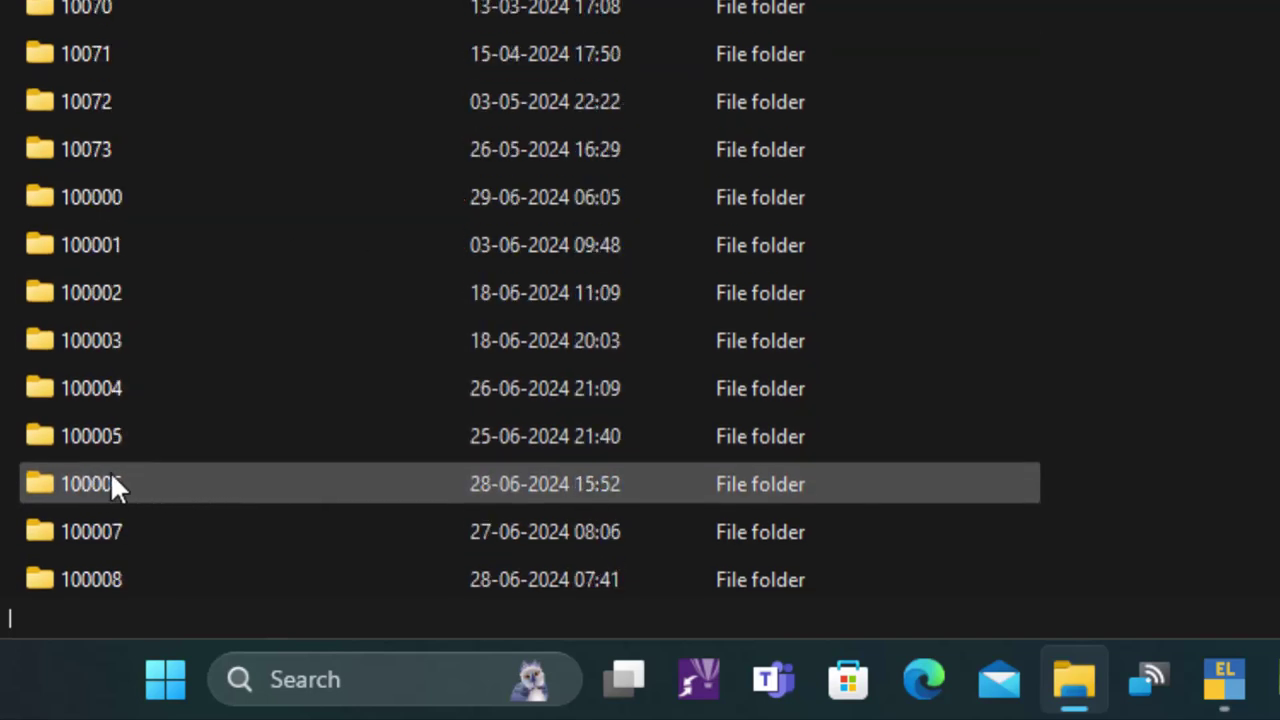
{"action": "mouse_move", "coordinate": [131, 480]}
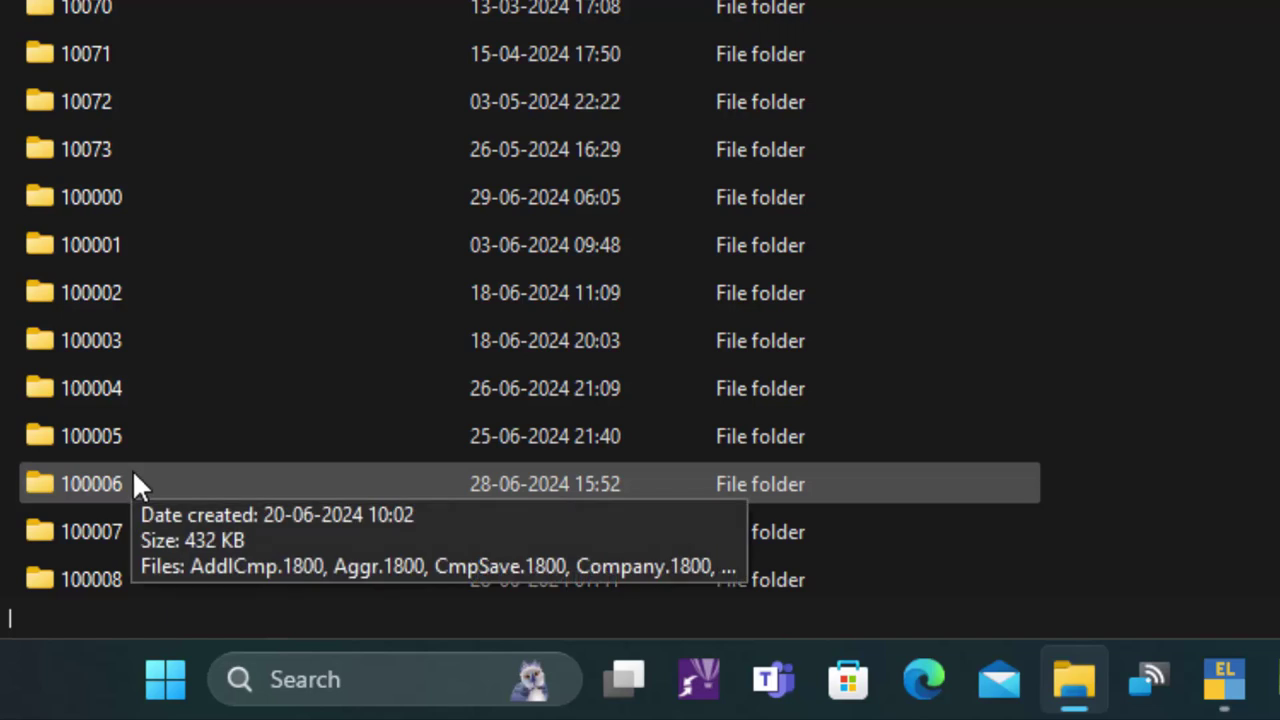
{"action": "left_click", "coordinate": [135, 482]}
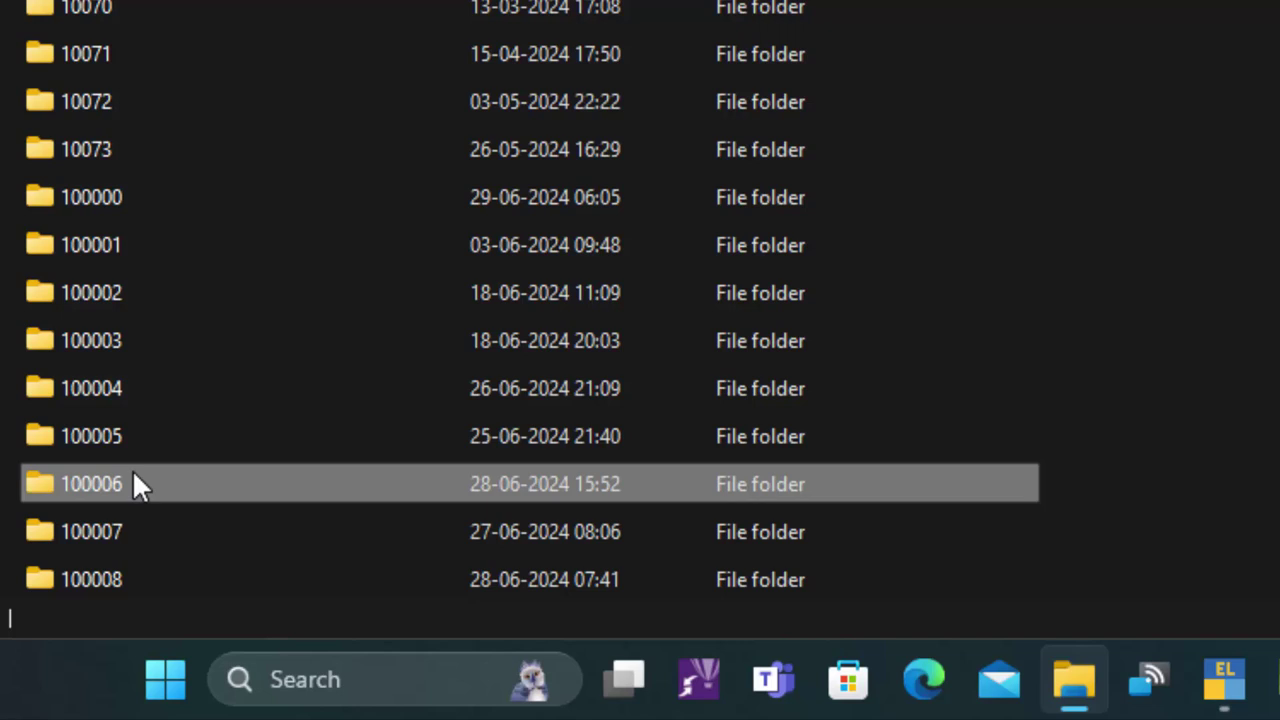
{"action": "mouse_move", "coordinate": [216, 474]}
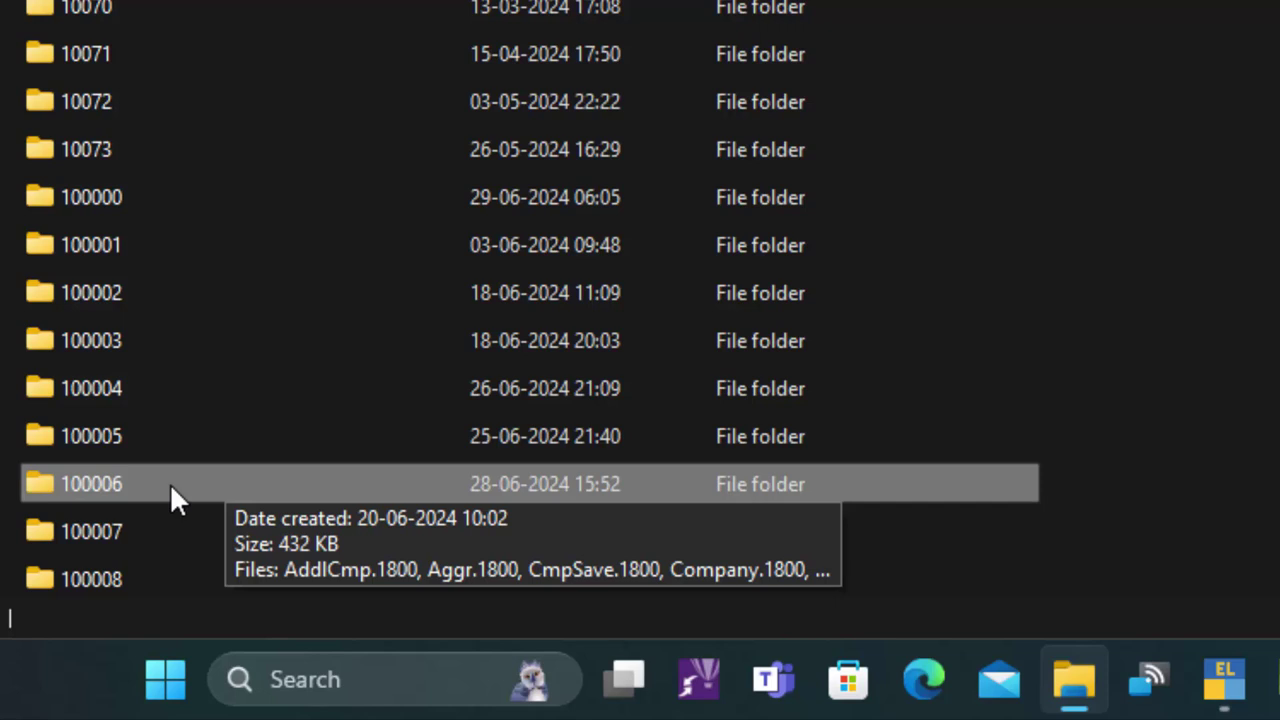
{"action": "left_click", "coordinate": [113, 483]}
{"action": "left_click", "coordinate": [224, 481]}
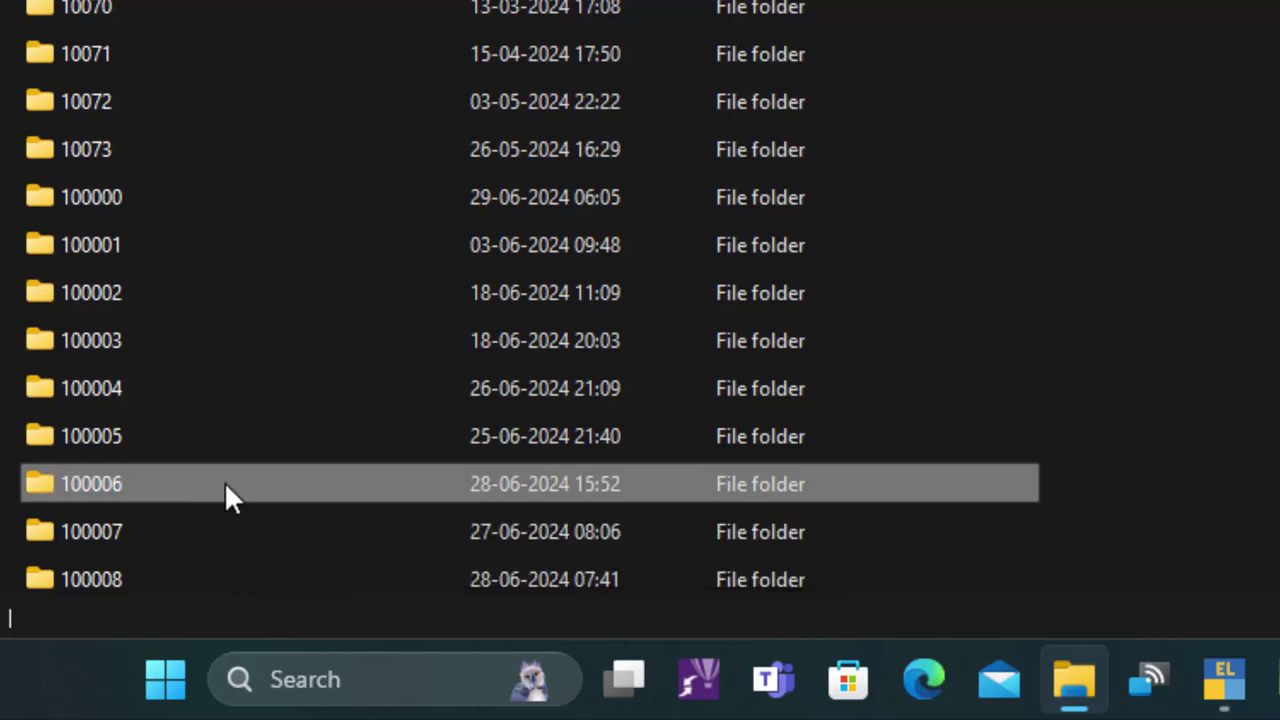
Compress folder 100006 into a ZIP archive named 100006.zip and select it
{"action": "right_click", "coordinate": [224, 481]}
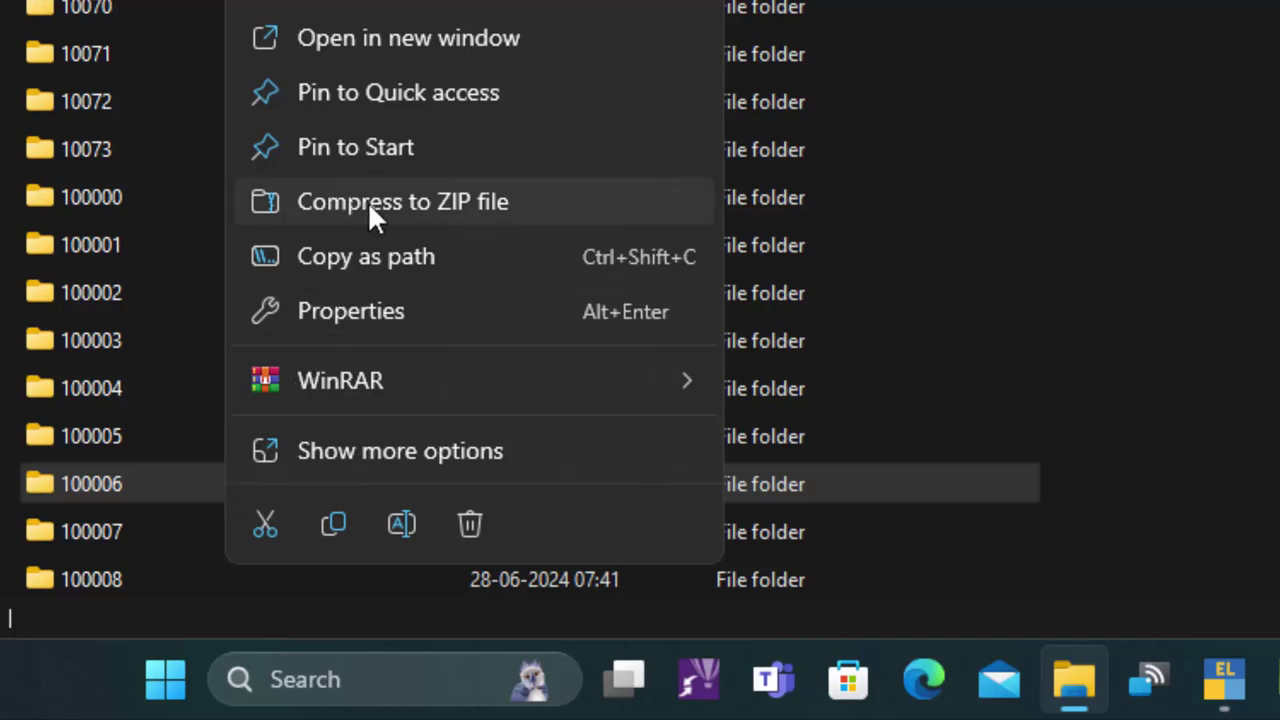
{"action": "left_click", "coordinate": [456, 203]}
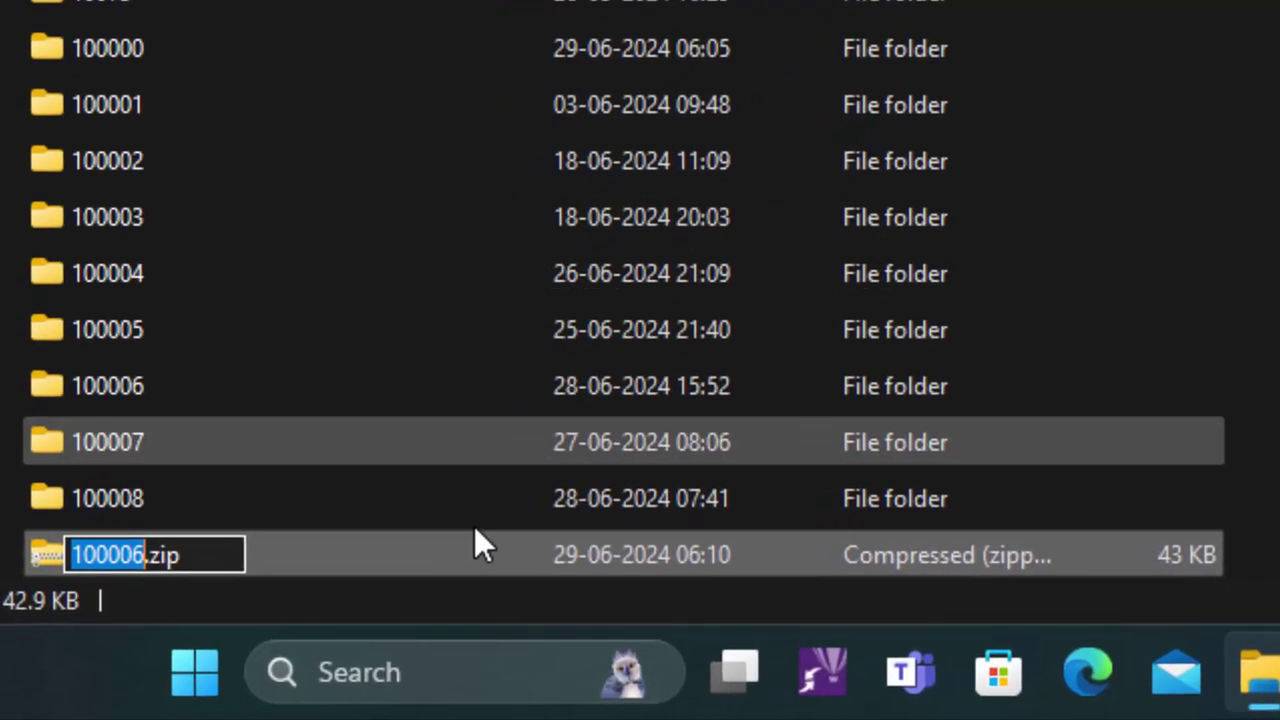
{"action": "key", "text": "Return"}
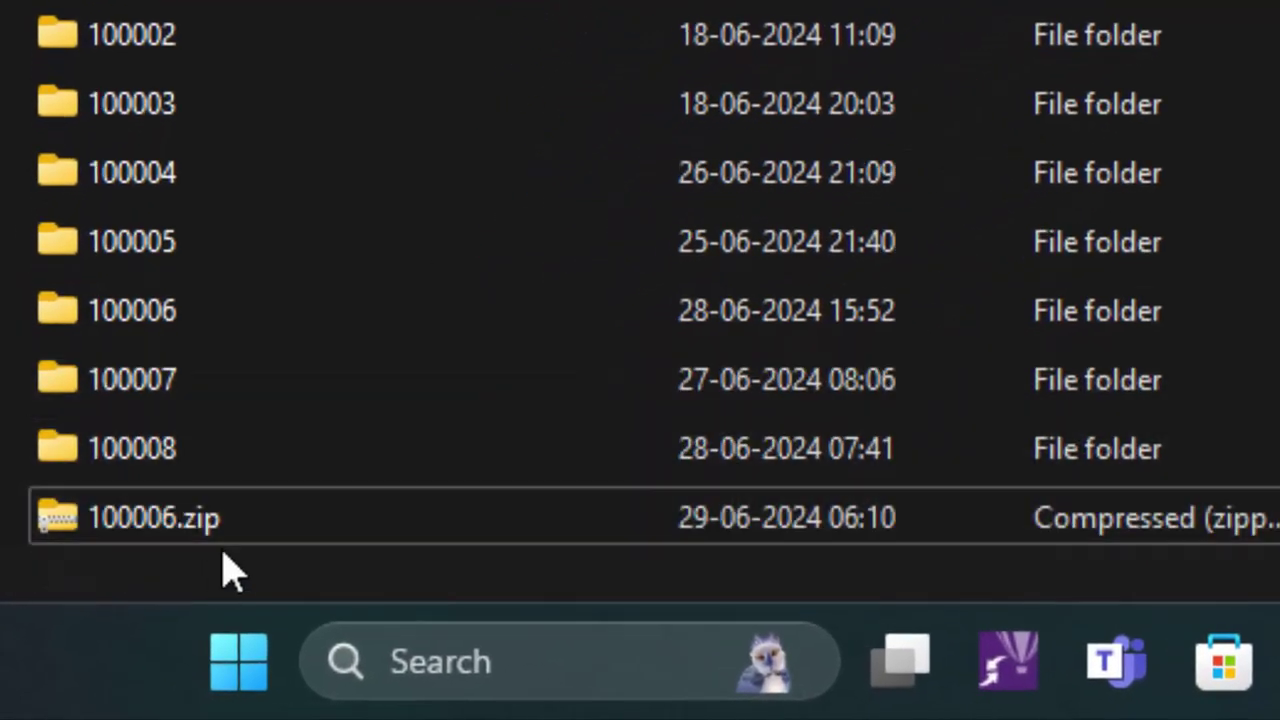
{"action": "left_click", "coordinate": [320, 541]}
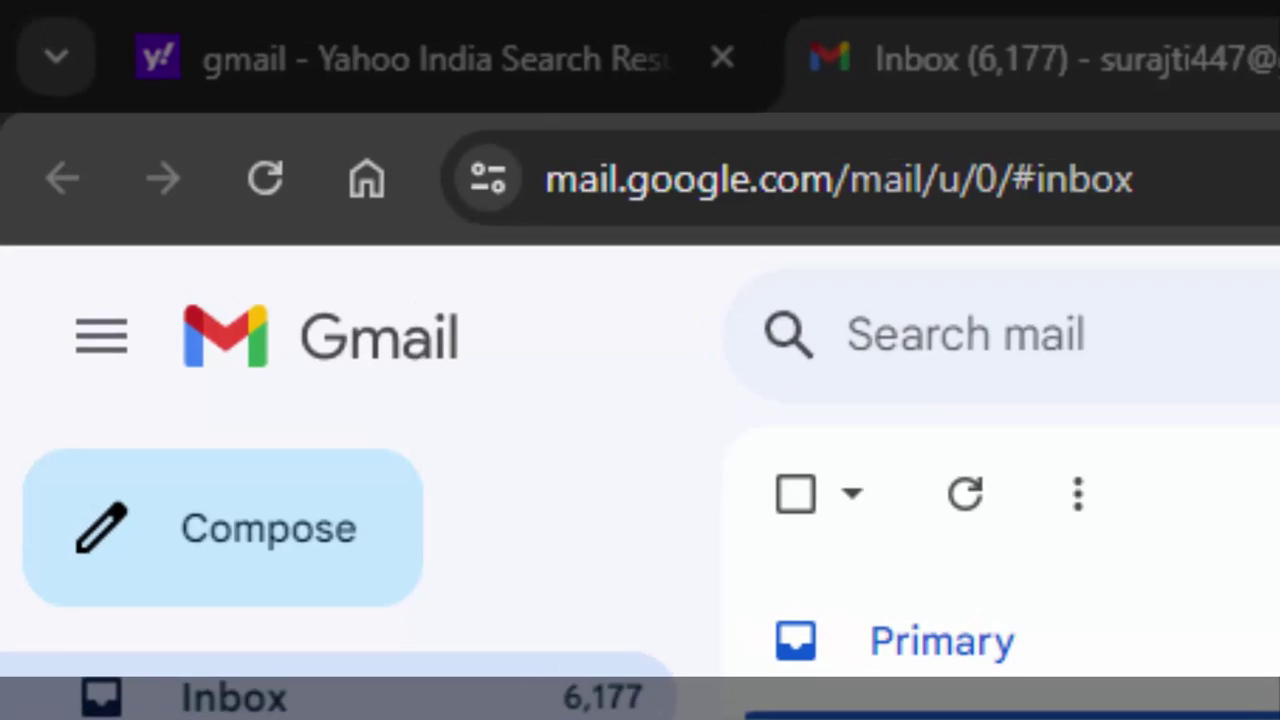
Start a new Gmail draft and browse the C: drive for an attachment
{"action": "left_click", "coordinate": [210, 540]}
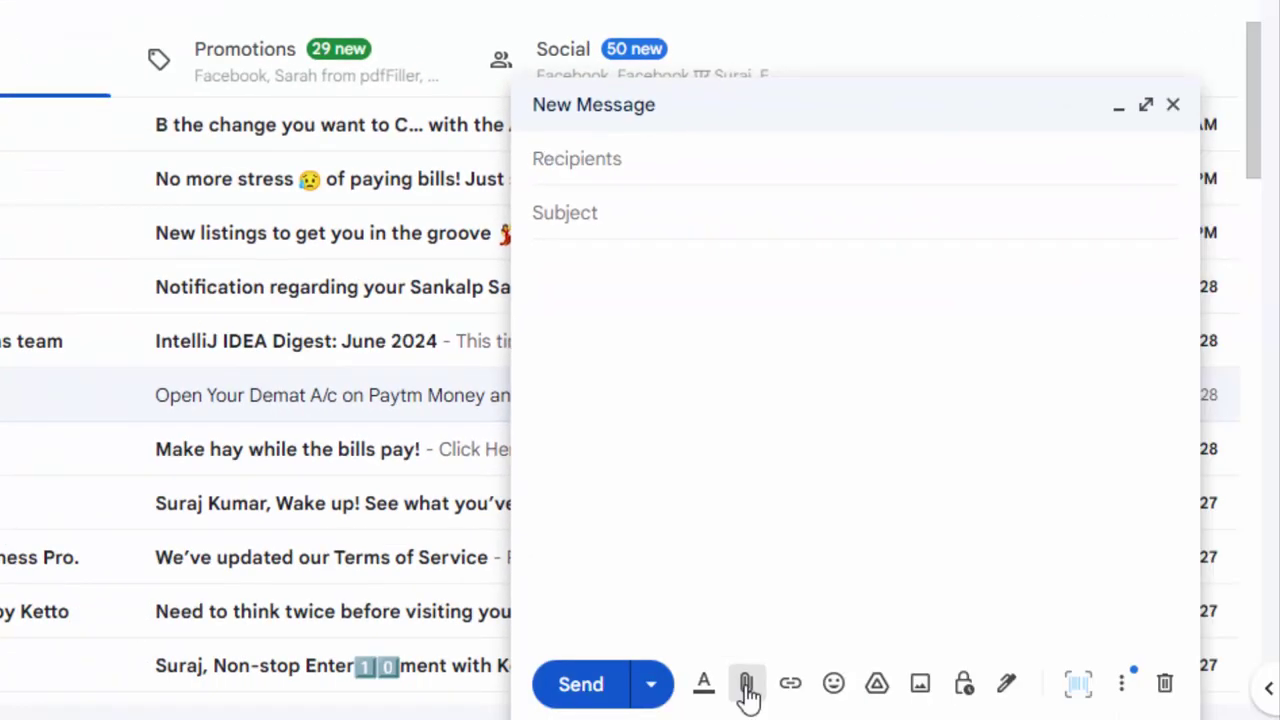
{"action": "left_click", "coordinate": [747, 688]}
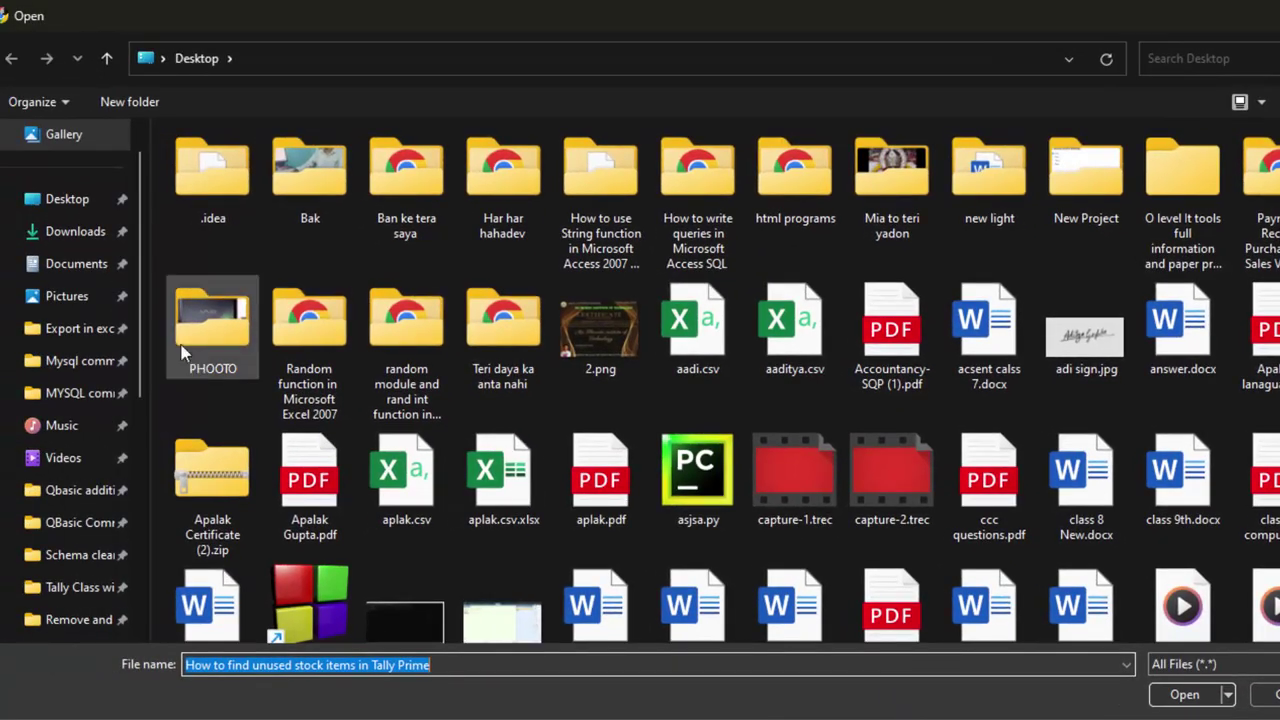
{"action": "scroll", "coordinate": [100, 530], "scroll_direction": "down", "scroll_amount": 2}
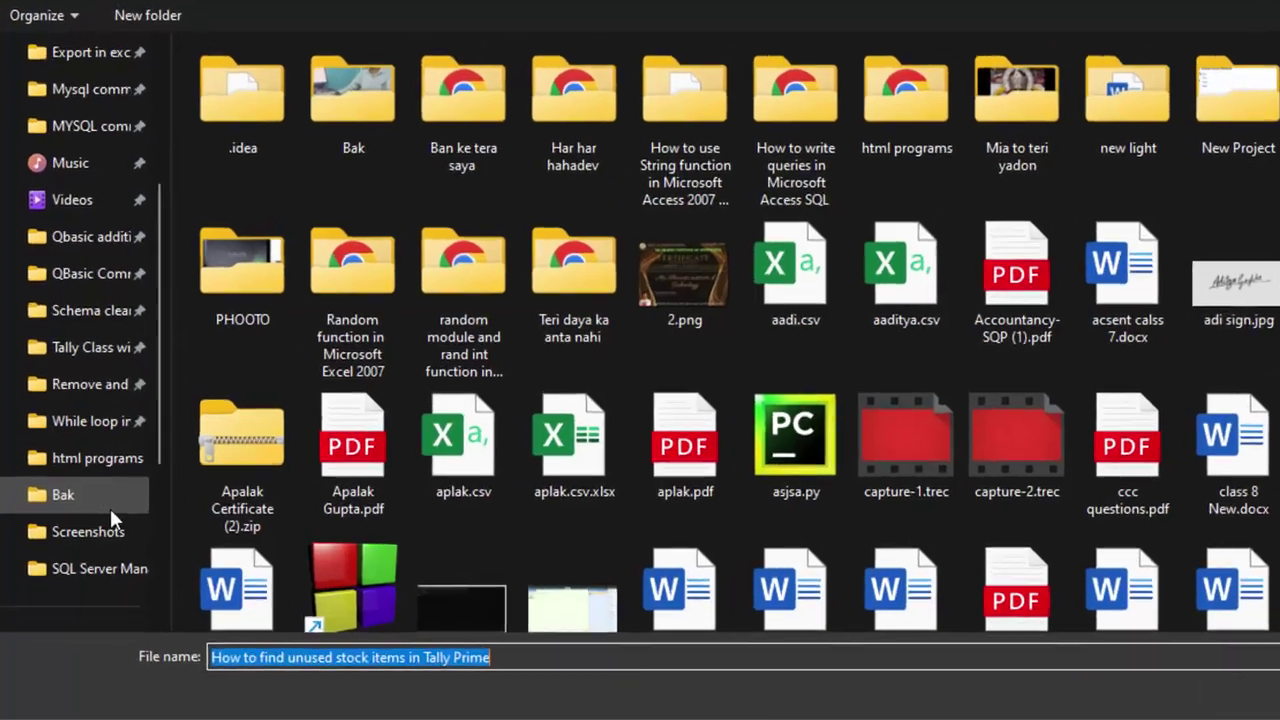
{"action": "scroll", "coordinate": [99, 529], "scroll_direction": "down", "scroll_amount": 3}
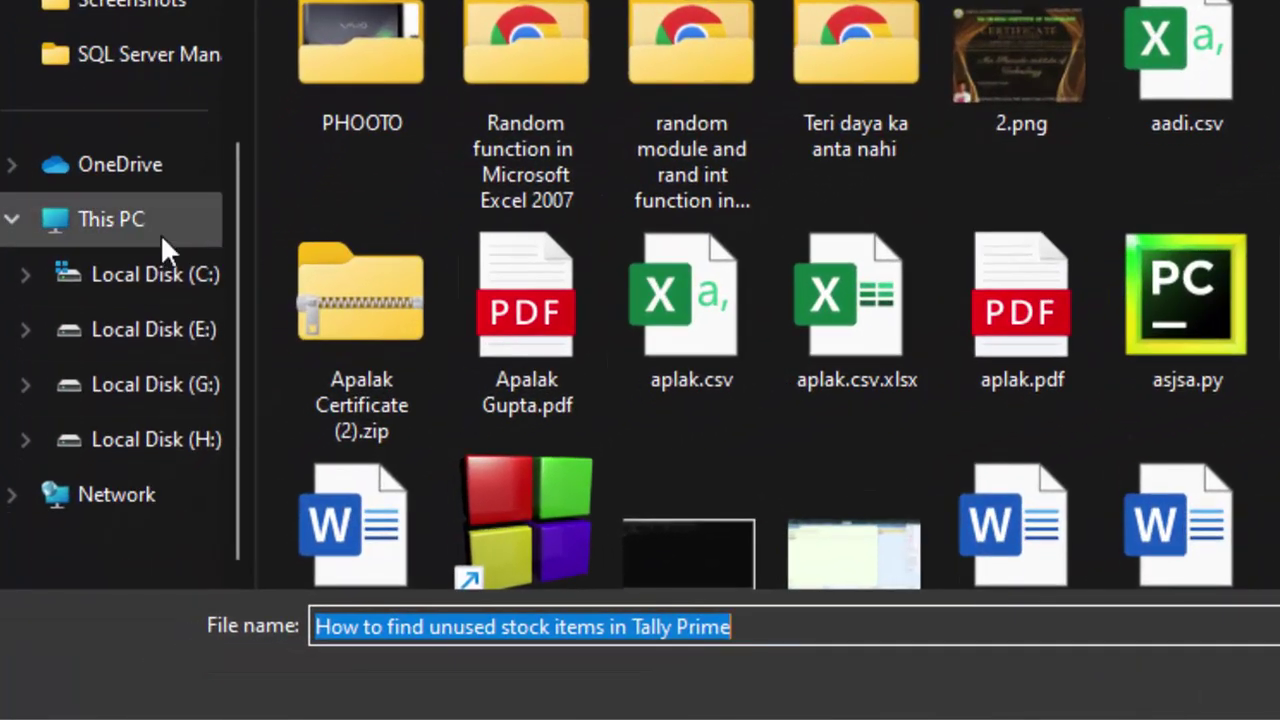
{"action": "left_click", "coordinate": [180, 295]}
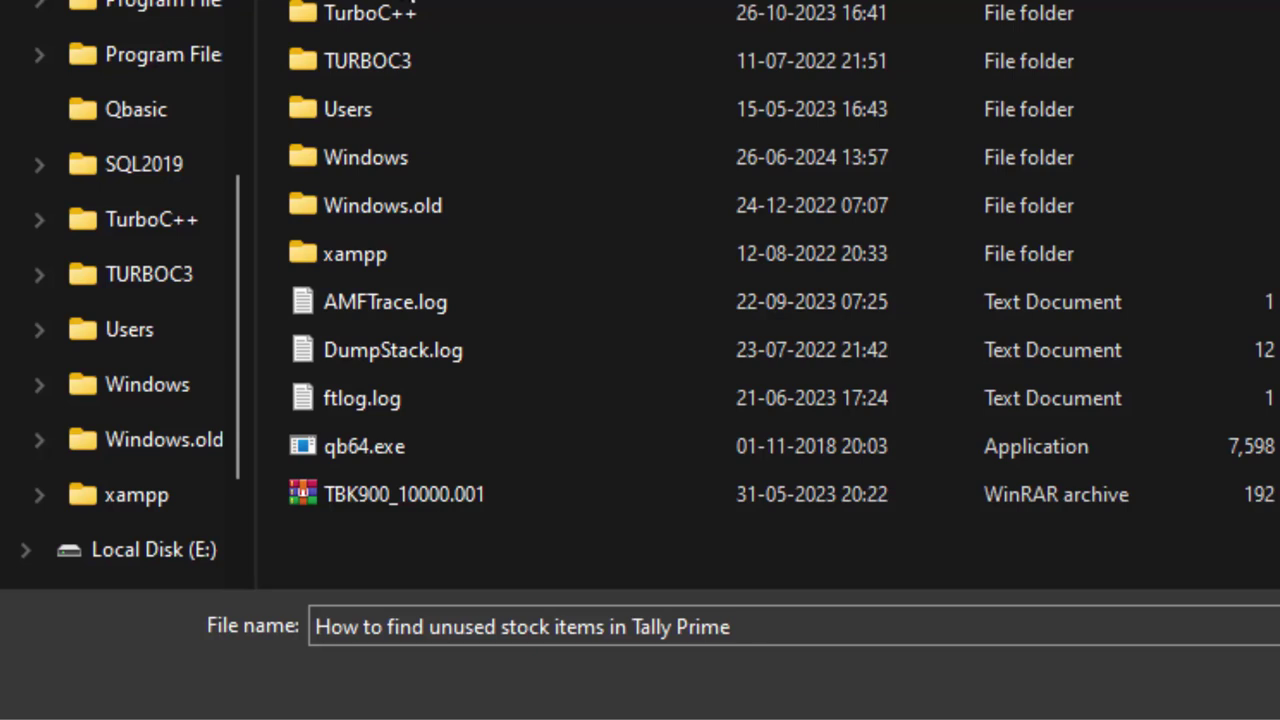
Attach 100006.zip from C:\Users\Public\Tally.ERP9\Data to the draft
{"action": "double_click", "coordinate": [396, 106]}
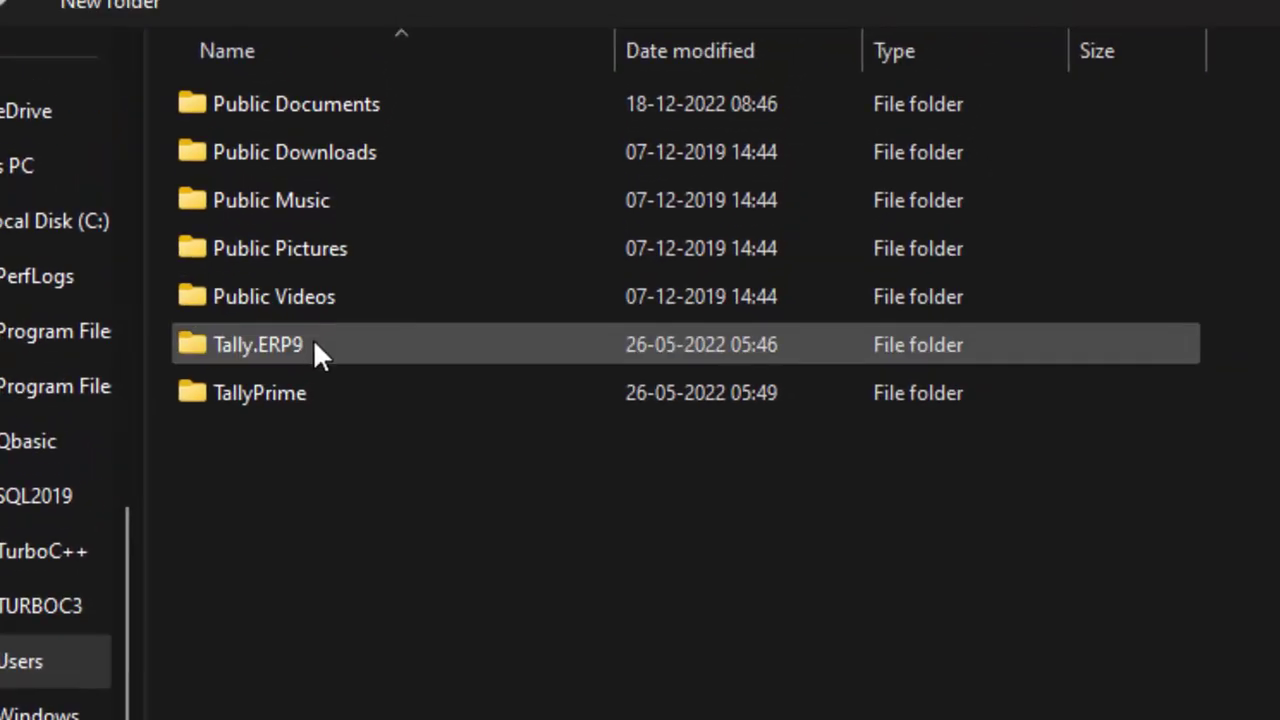
{"action": "left_click", "coordinate": [309, 345]}
{"action": "double_click", "coordinate": [308, 342]}
{"action": "double_click", "coordinate": [228, 104]}
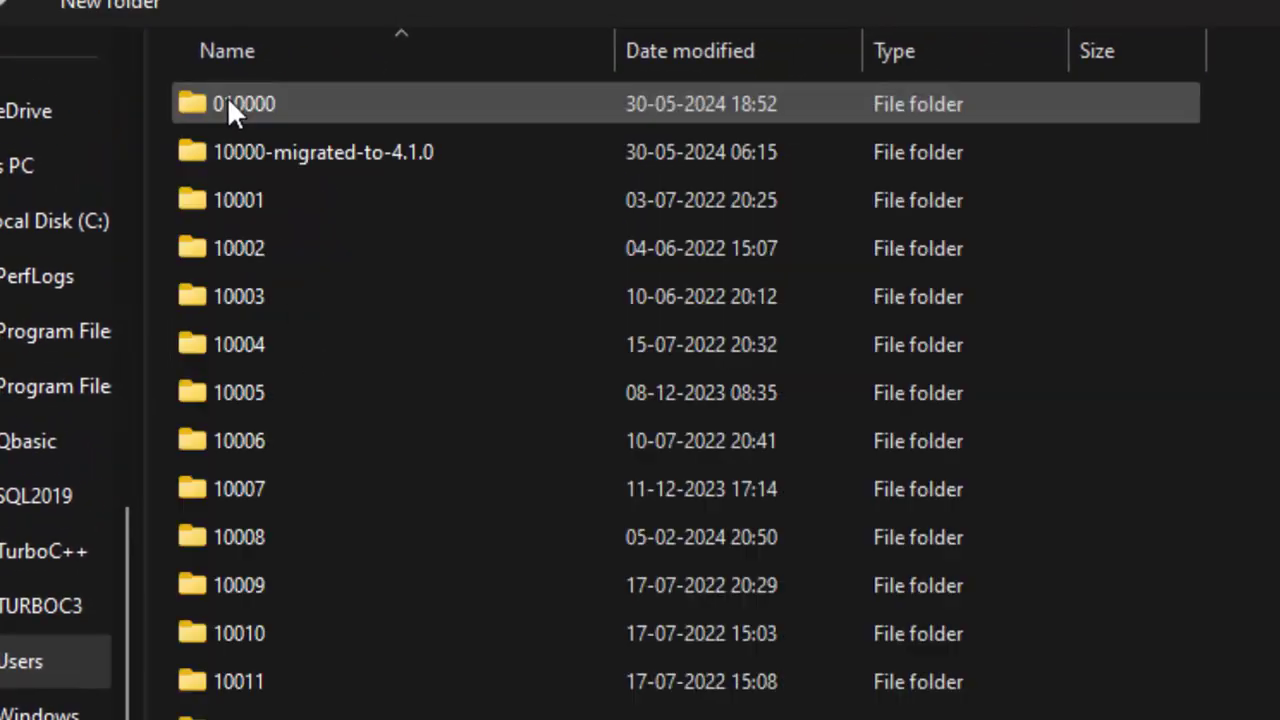
{"action": "scroll", "coordinate": [370, 551], "scroll_direction": "down", "scroll_amount": 20}
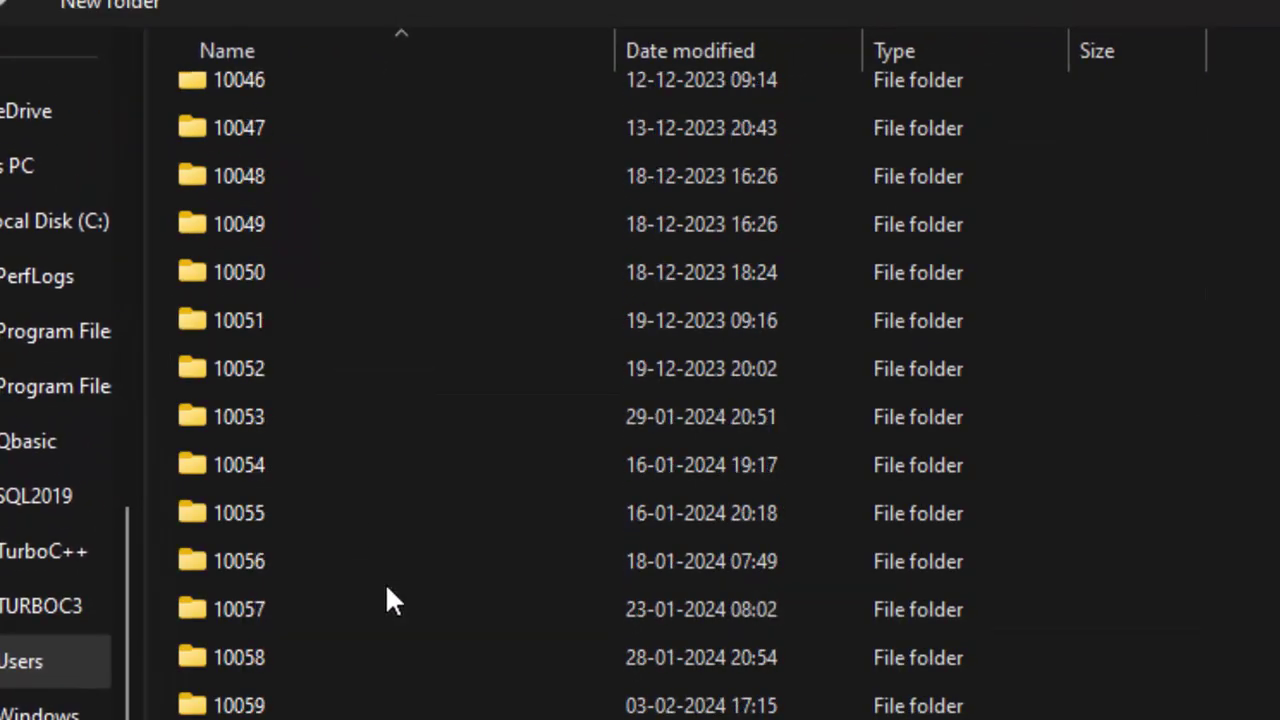
{"action": "scroll", "coordinate": [386, 595], "scroll_direction": "down", "scroll_amount": 1}
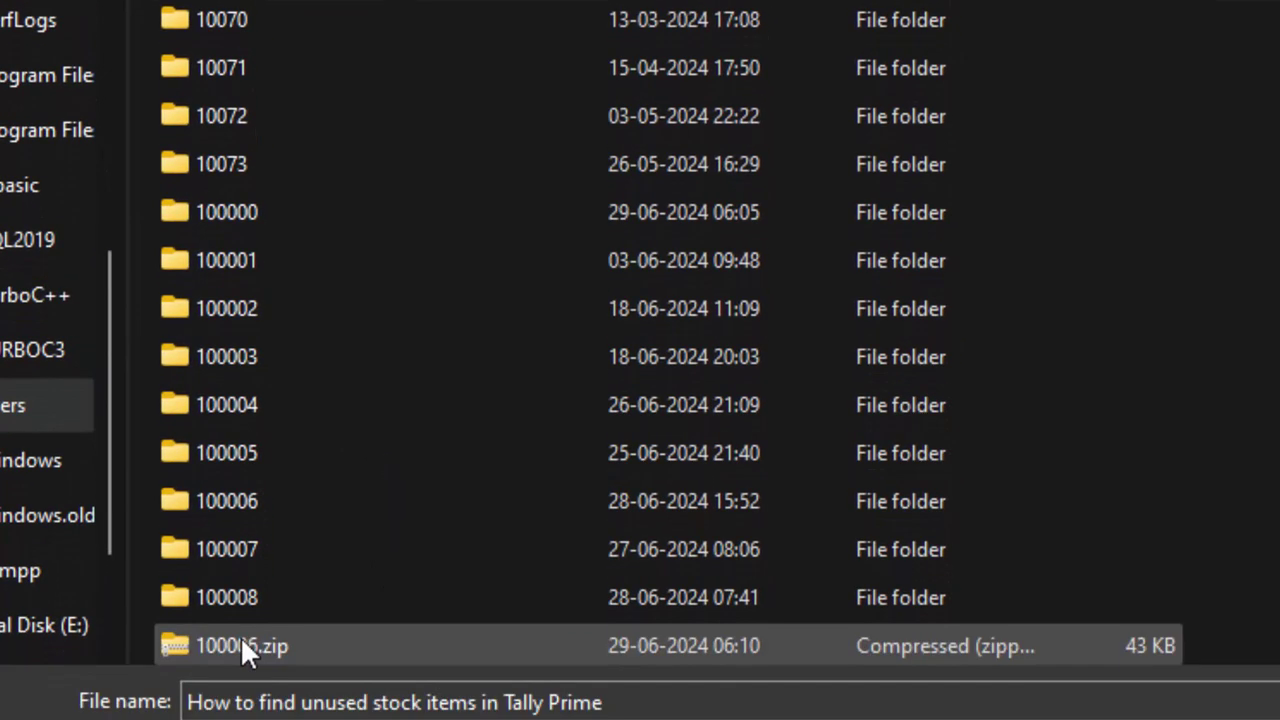
{"action": "double_click", "coordinate": [240, 646]}
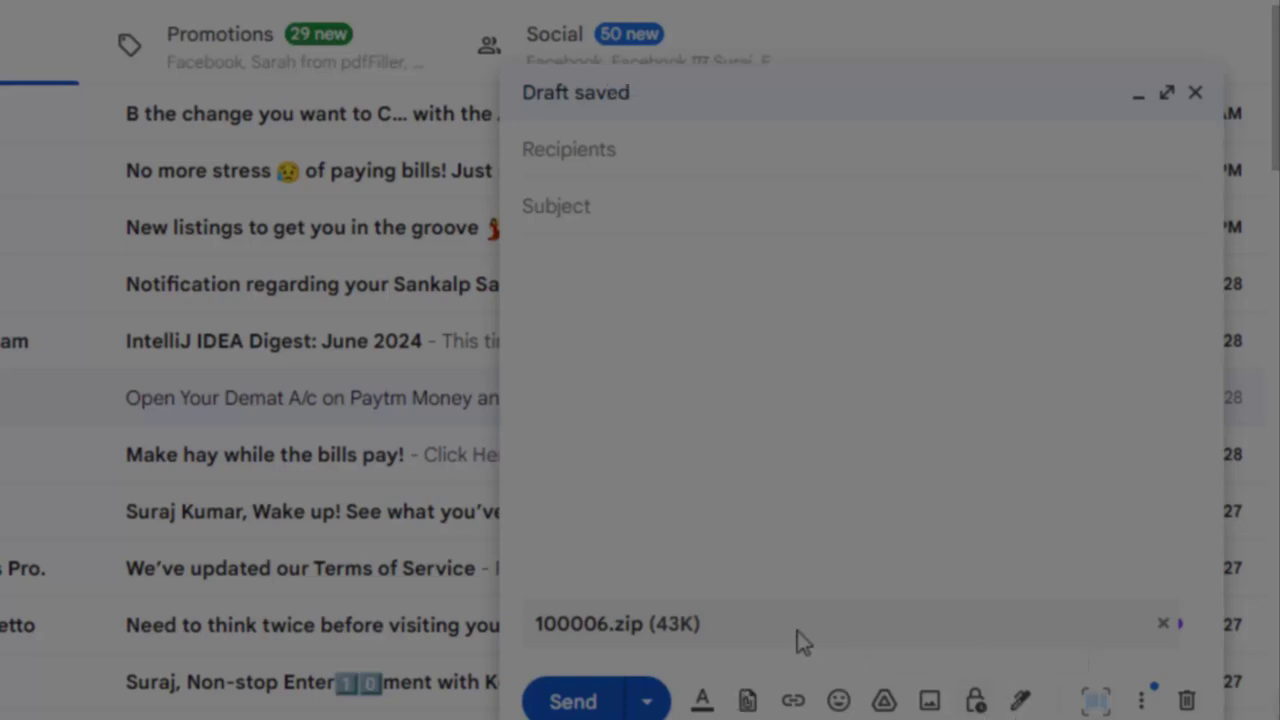
Address the draft to the suggested contact, add the subject 'Data', and begin the body 'Plz find the attachm'
{"action": "left_click", "coordinate": [591, 147]}
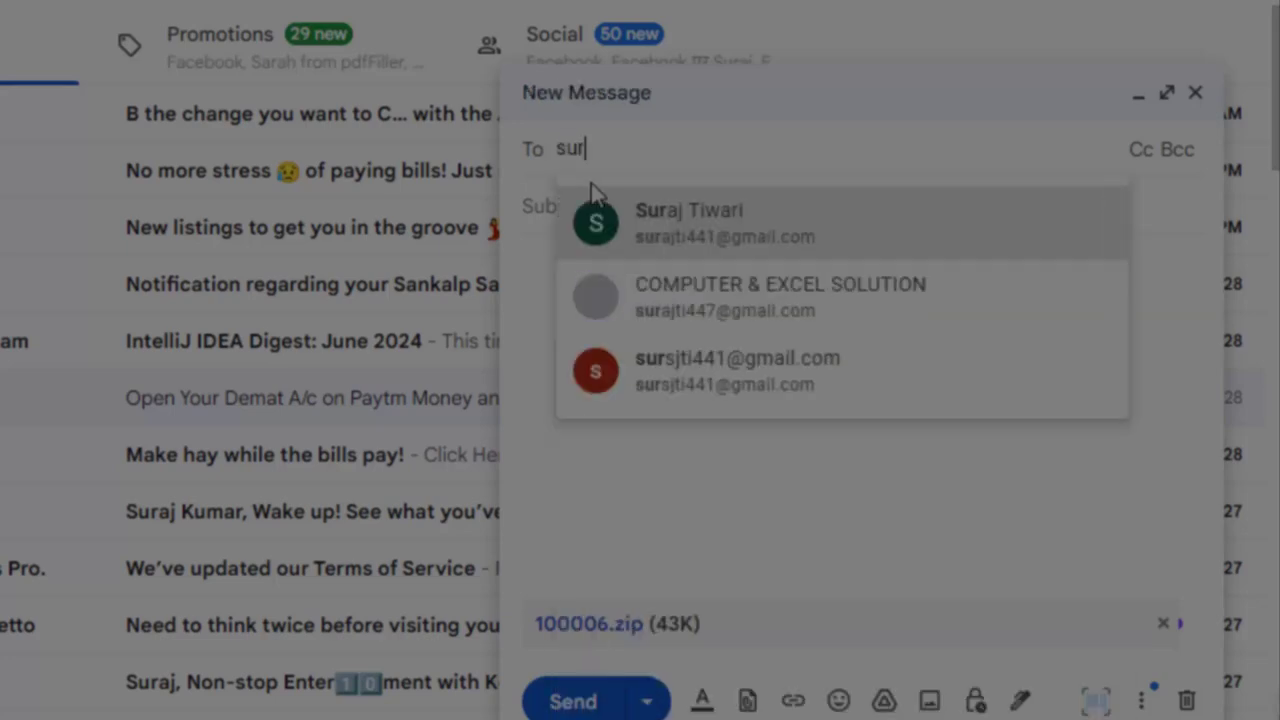
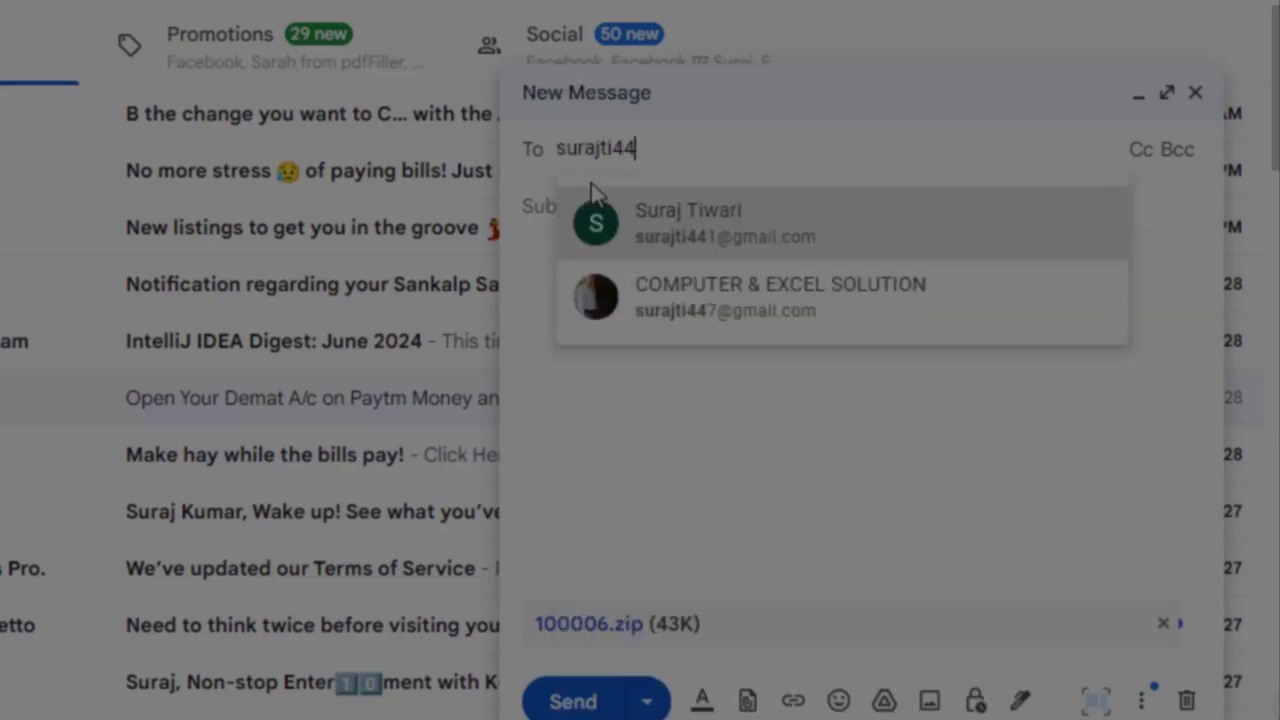
{"action": "left_click", "coordinate": [723, 244]}
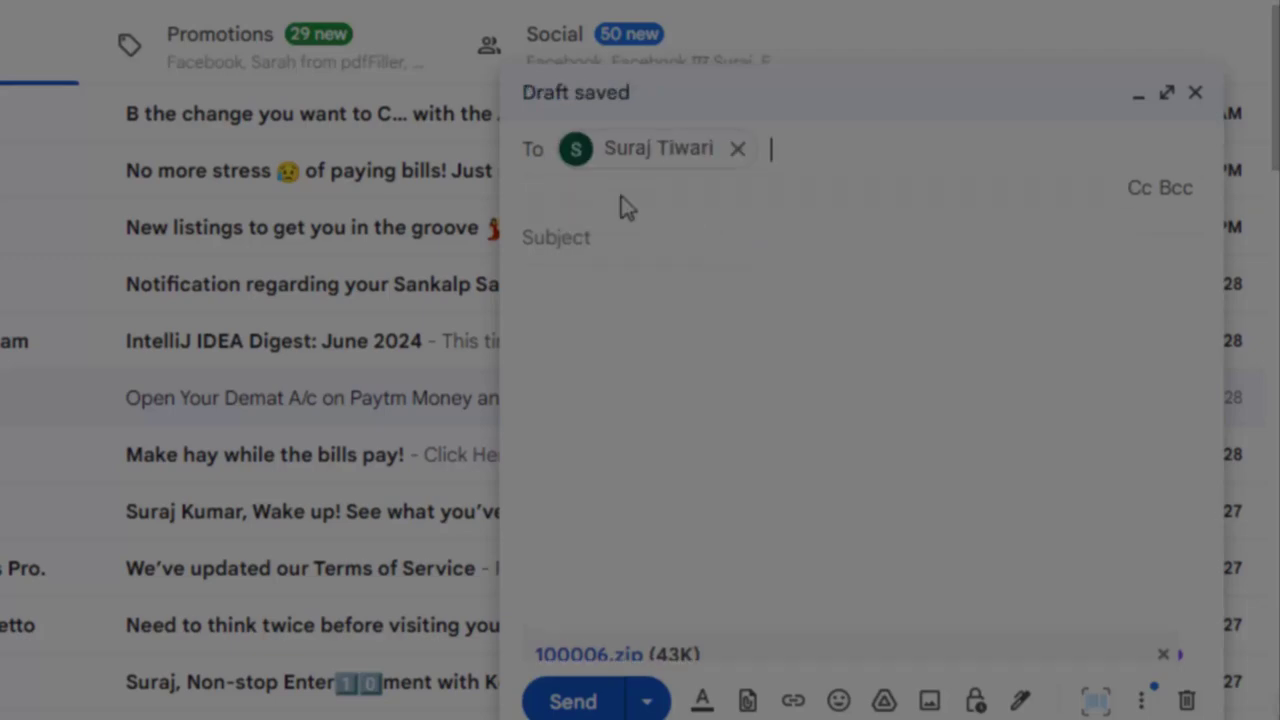
{"action": "left_click", "coordinate": [633, 232]}
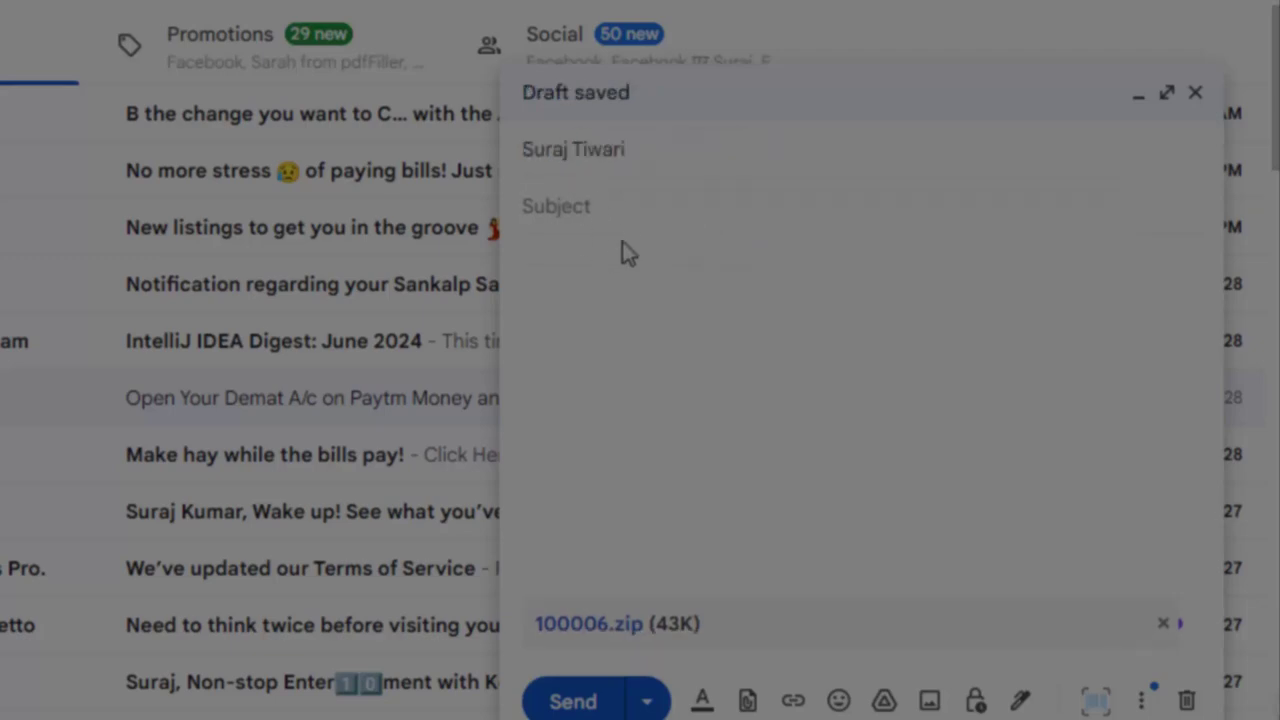
{"action": "type", "text": "Data"}
{"action": "left_click", "coordinate": [717, 329]}
{"action": "type", "text": "Plz fin"}
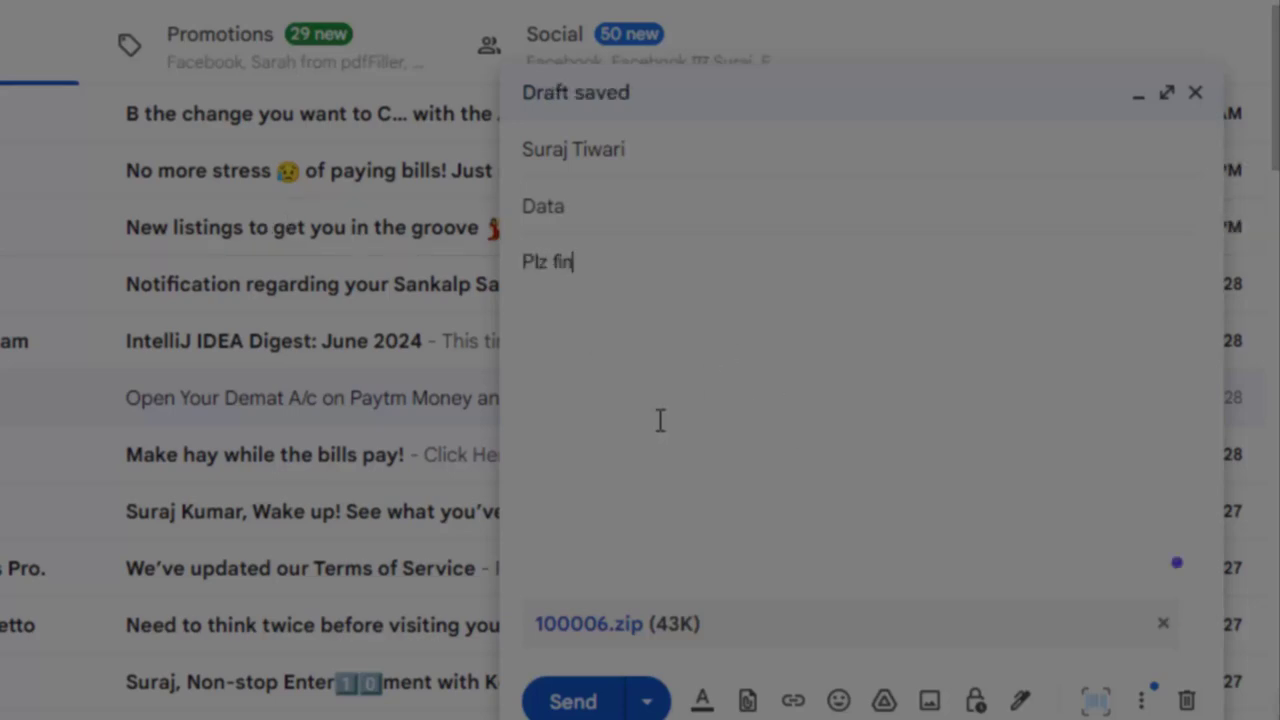
{"action": "type", "text": "d the attachm"}
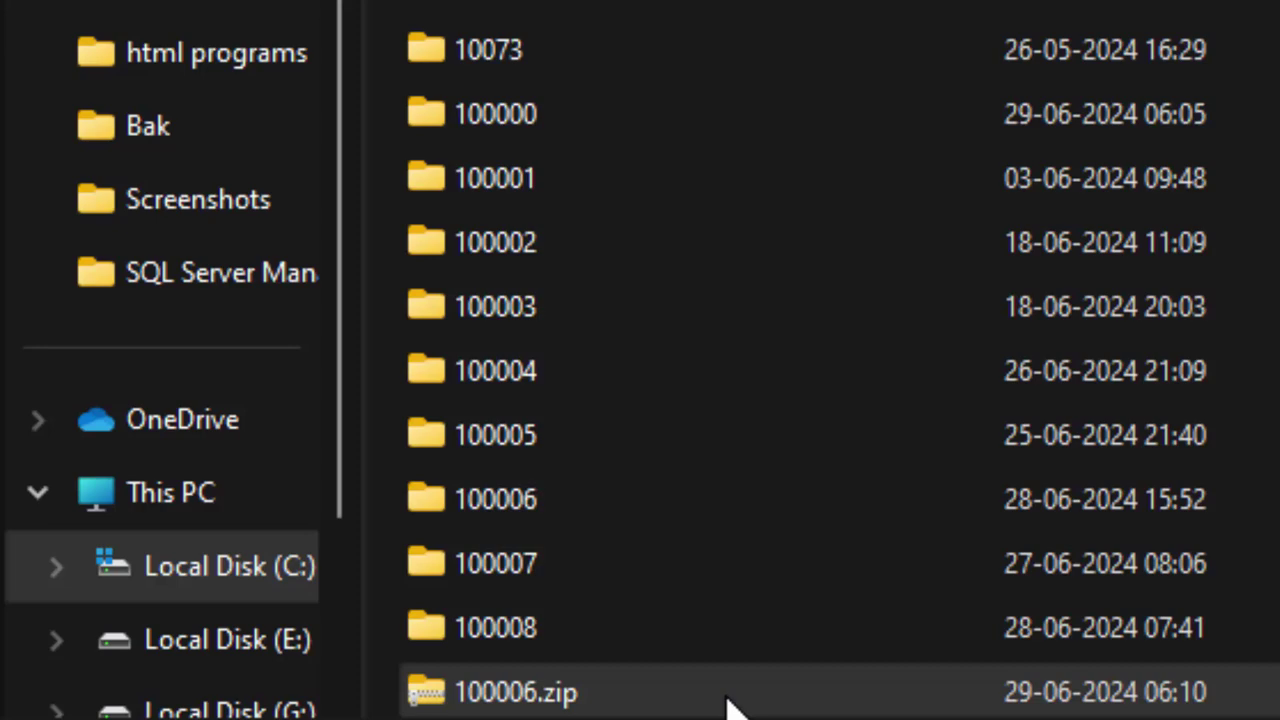
Bring TallyPrime's List of Companies back, showing Grocessary Shop as company 100006
{"action": "right_click", "coordinate": [729, 700]}
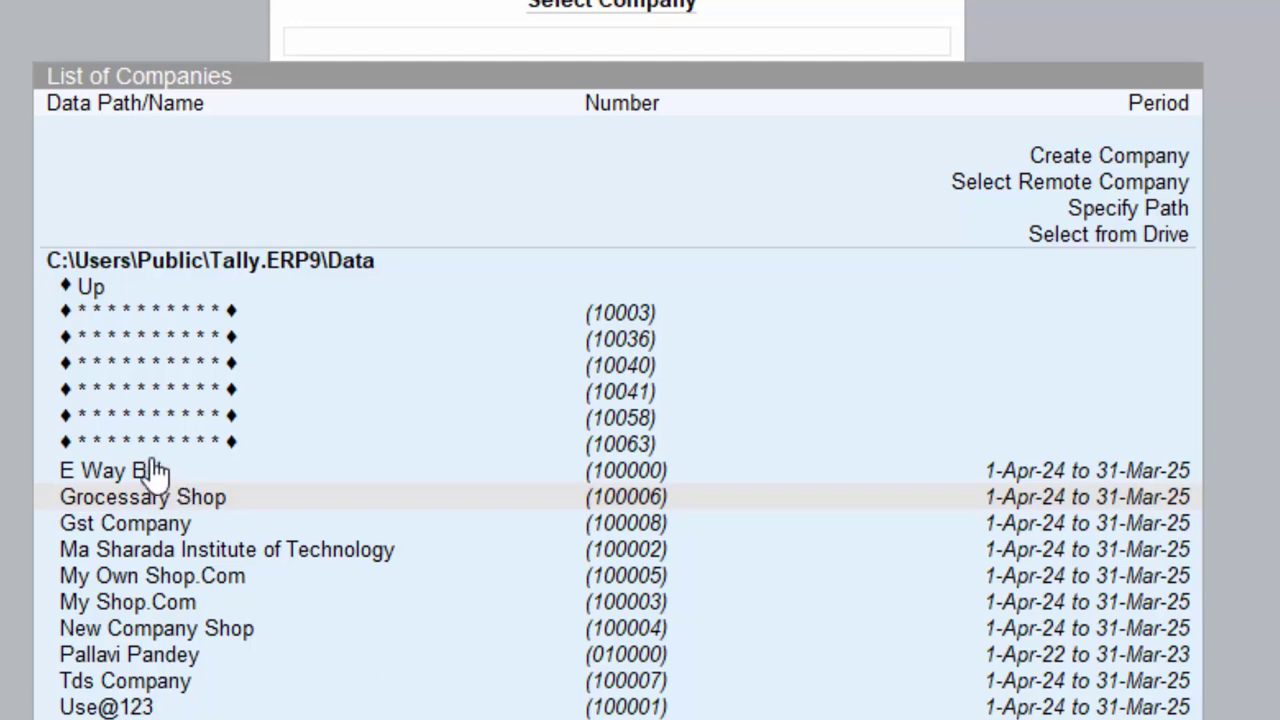
Point out the company data path C:\Users\Public\Tally.ERP9\Data in the company list
{"action": "left_click", "coordinate": [230, 268]}
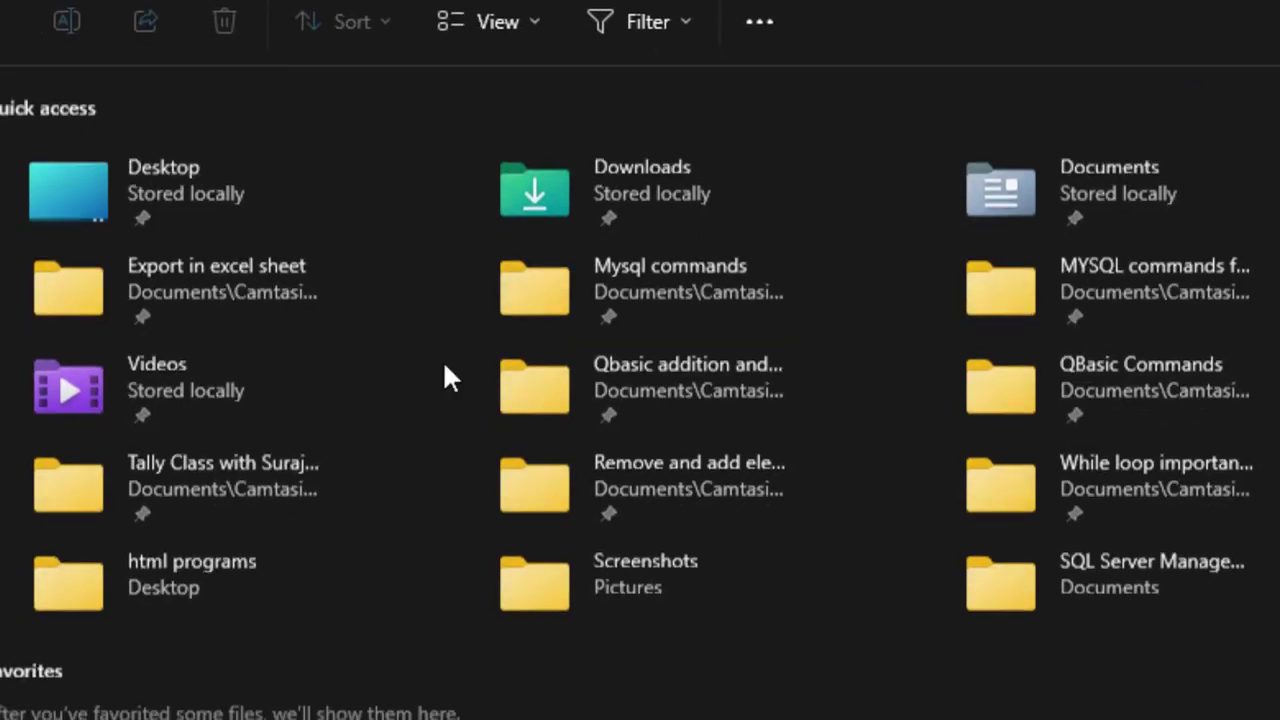
Browse File Explorer to C:\Users\Public\Tally.ERP9 and select its Data folder
{"action": "scroll", "coordinate": [100, 643], "scroll_direction": "down", "scroll_amount": 5}
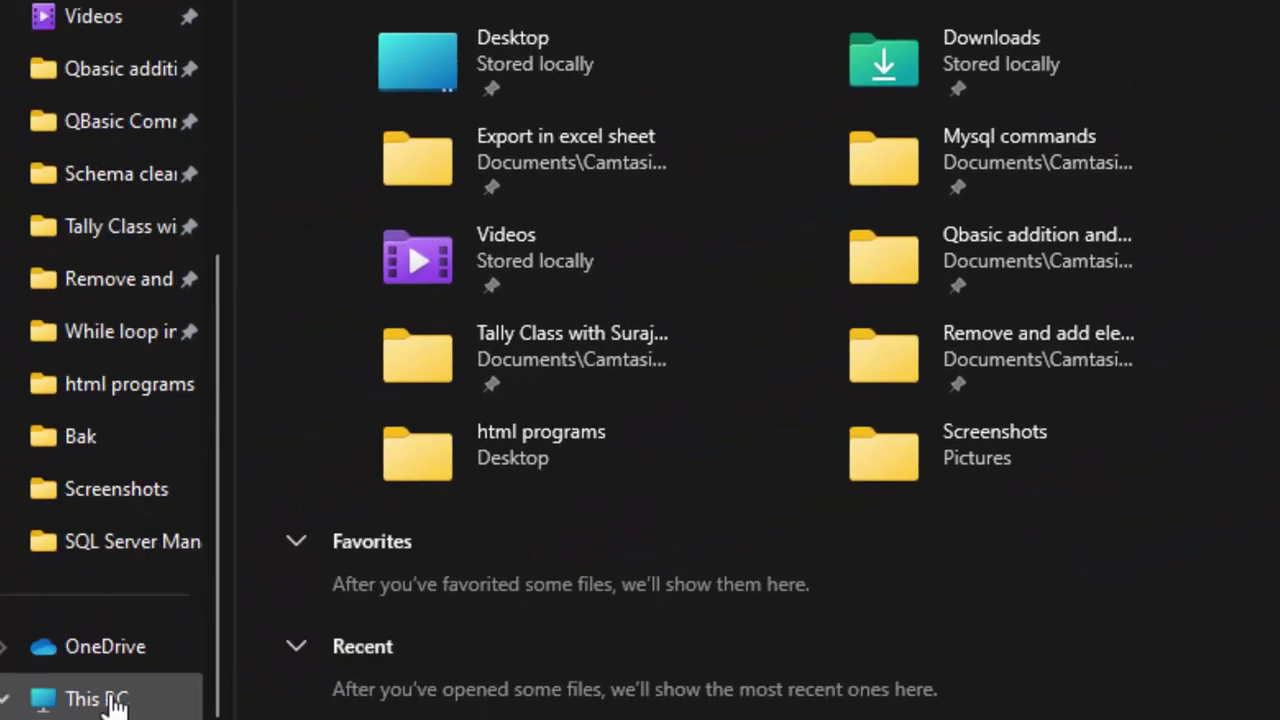
{"action": "left_click", "coordinate": [108, 699]}
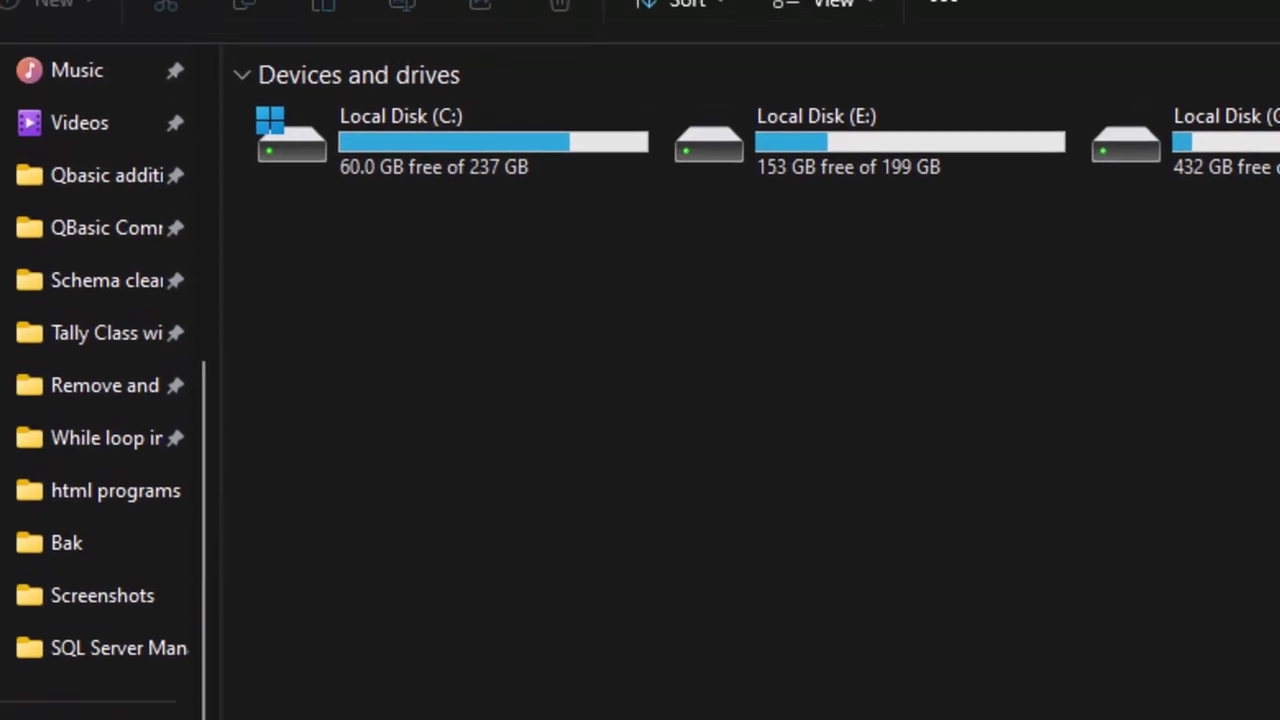
{"action": "double_click", "coordinate": [409, 191]}
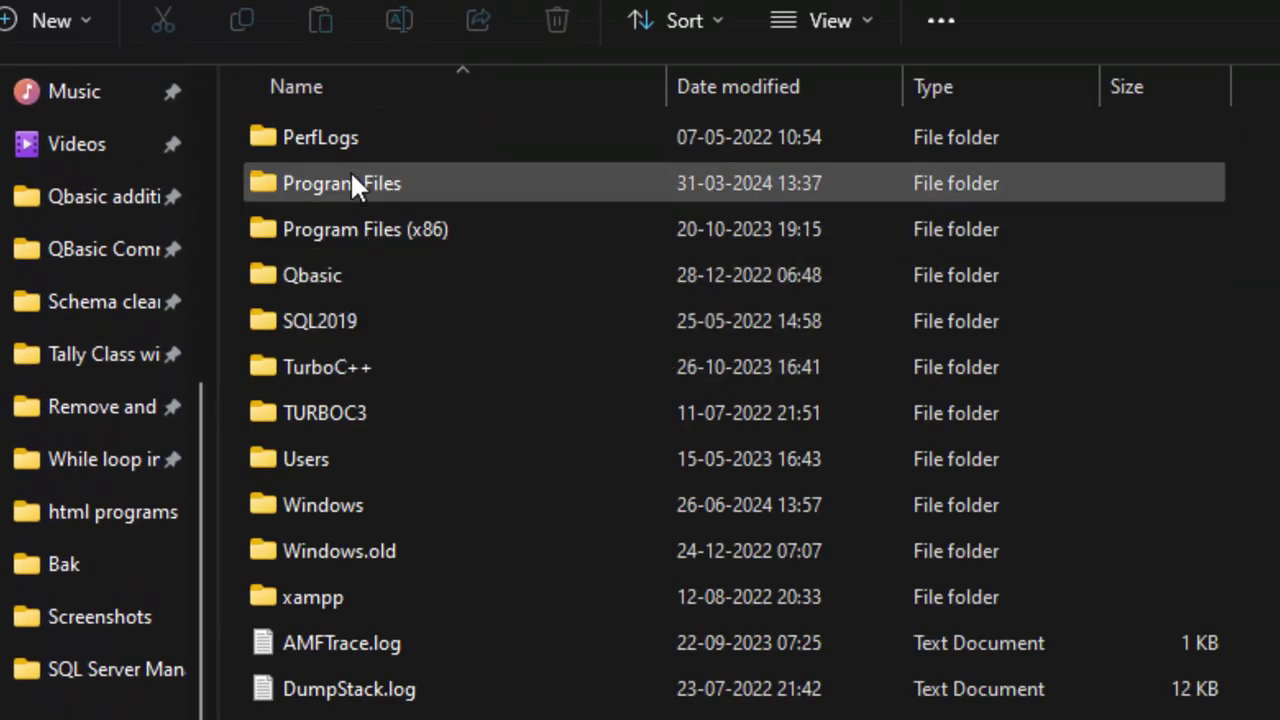
{"action": "left_click", "coordinate": [343, 459]}
{"action": "double_click", "coordinate": [343, 459]}
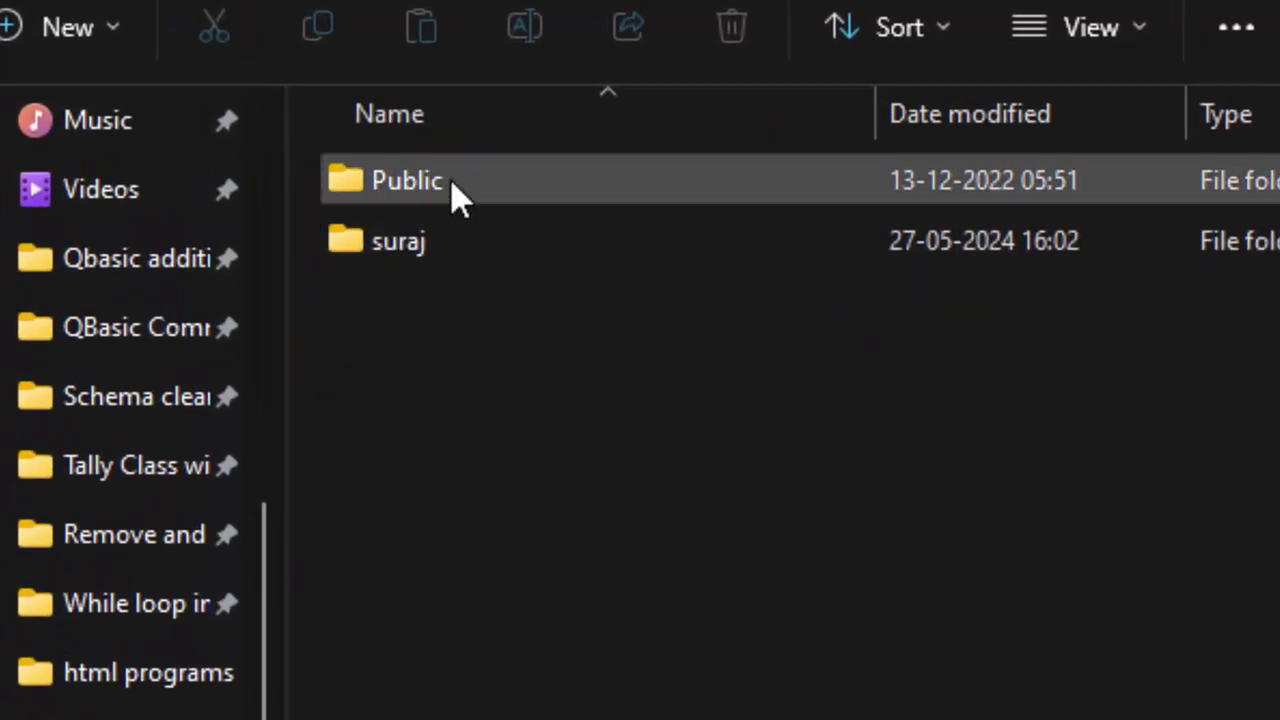
{"action": "double_click", "coordinate": [455, 190]}
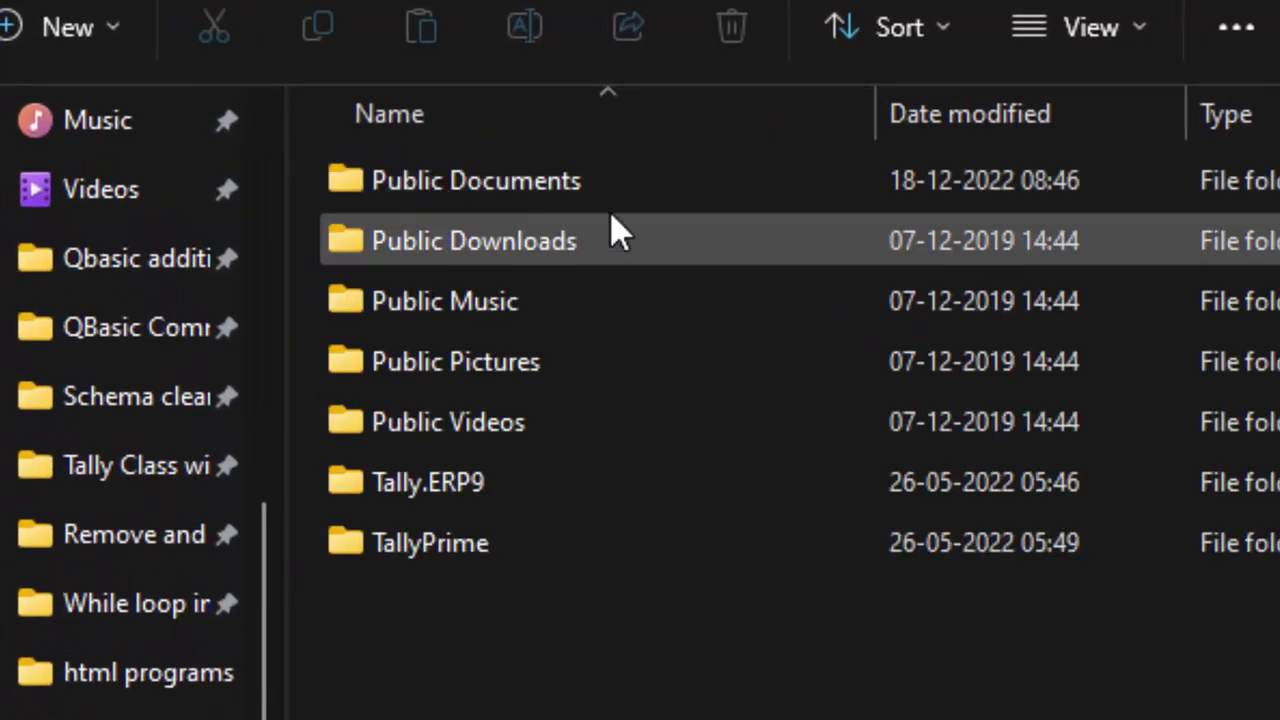
{"action": "double_click", "coordinate": [432, 482]}
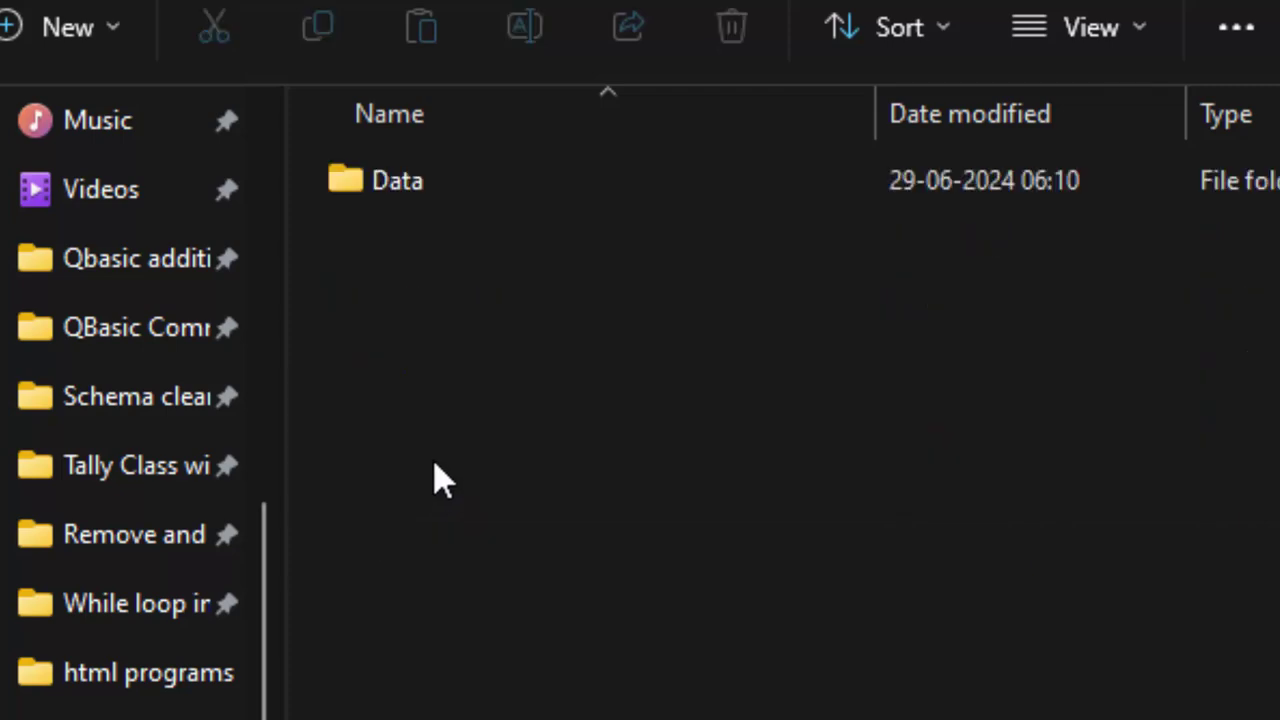
{"action": "left_click", "coordinate": [441, 183]}
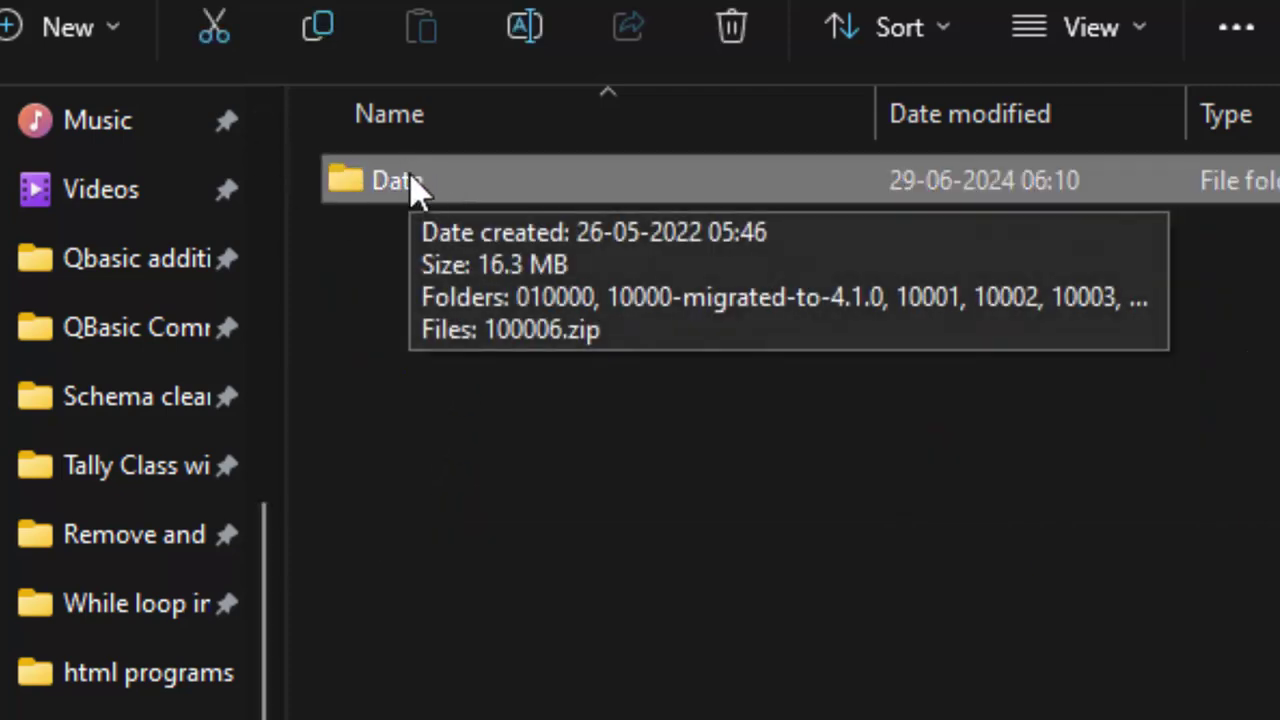
{"action": "left_click", "coordinate": [411, 186]}
Leave the Data name unchanged and compress the Data folder into a 3,423 KB Data.zip
{"action": "right_click", "coordinate": [412, 182]}
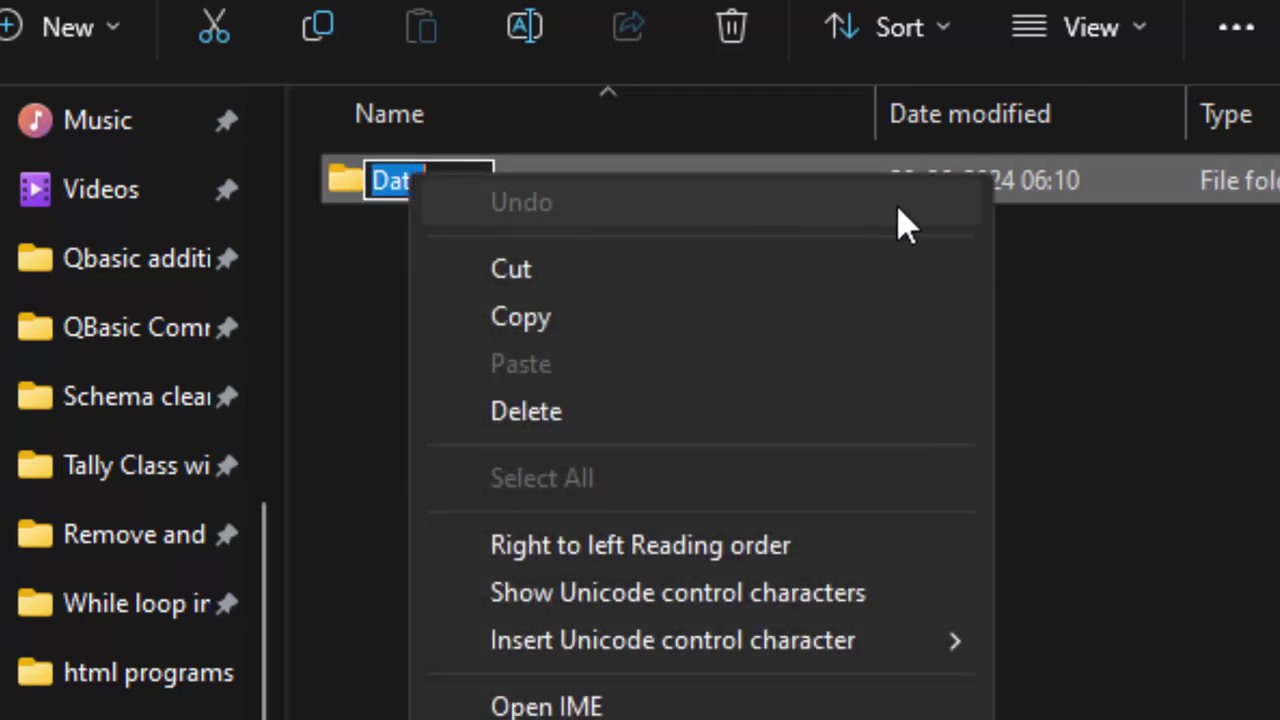
{"action": "left_click", "coordinate": [1031, 185]}
{"action": "left_click", "coordinate": [1031, 185]}
{"action": "right_click", "coordinate": [1031, 185]}
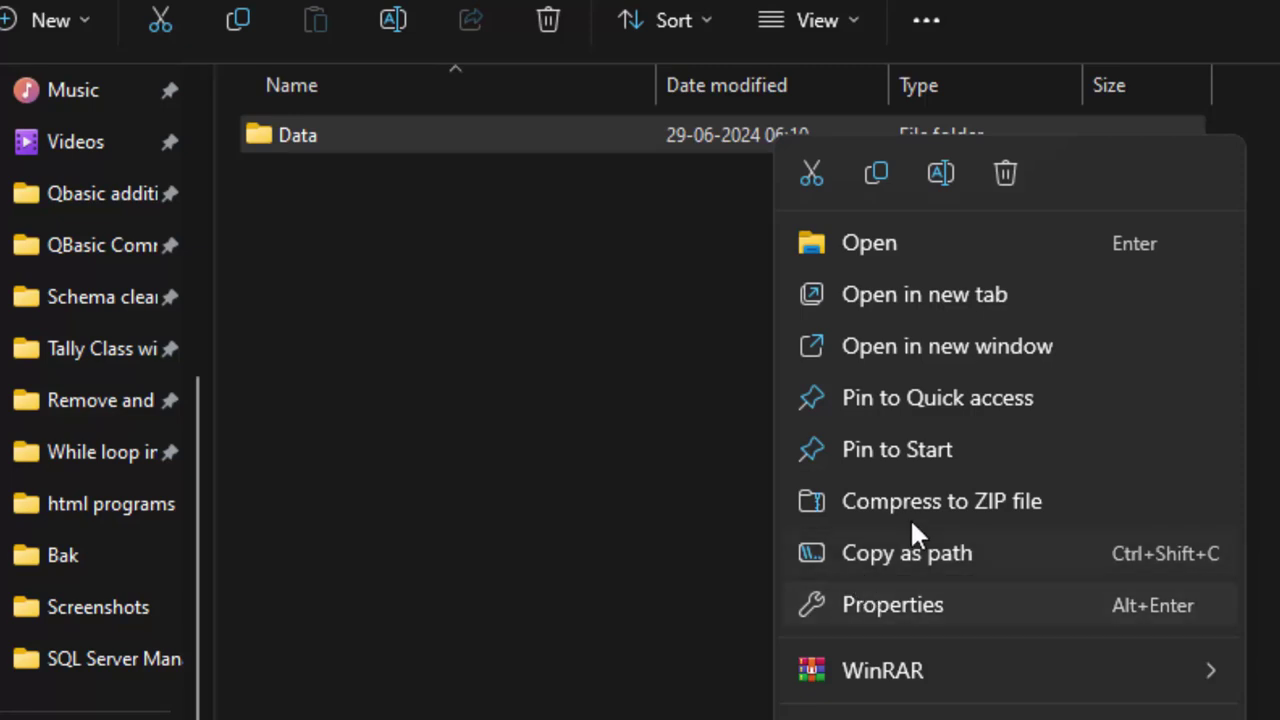
{"action": "left_click", "coordinate": [976, 497]}
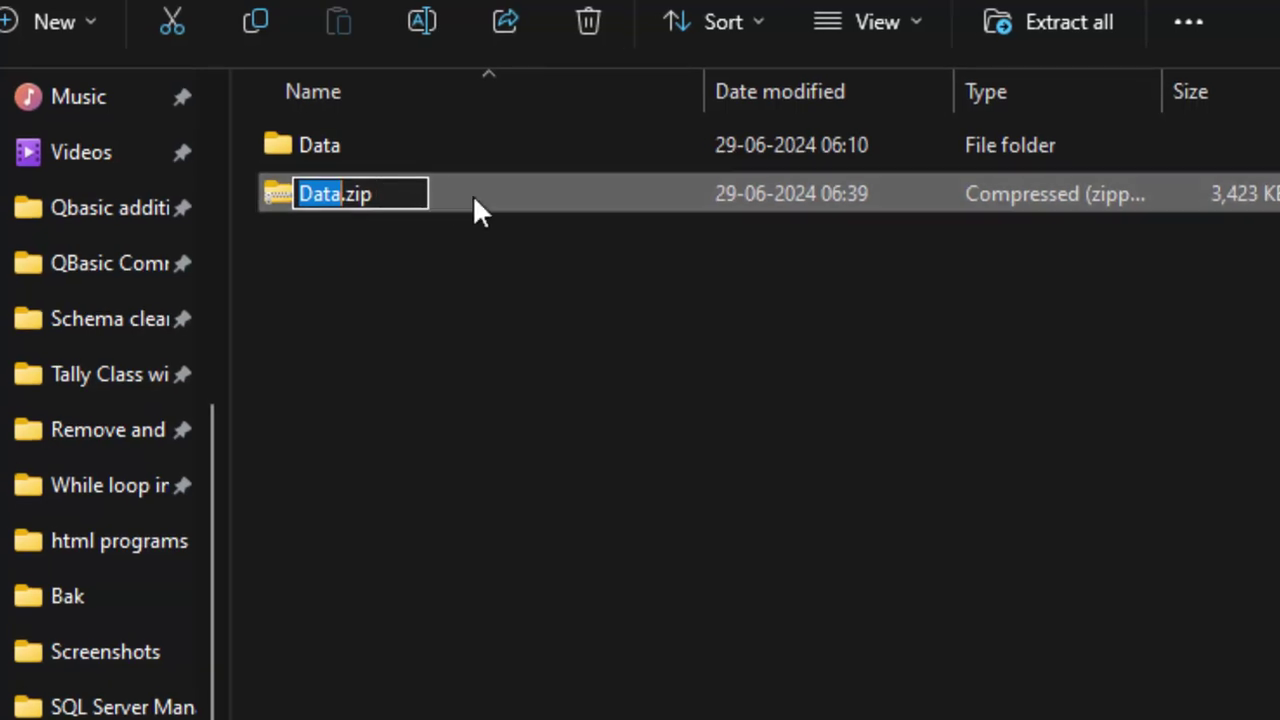
Keep the archive name Data.zip and view its numbered company folders
{"action": "key", "text": "Return"}
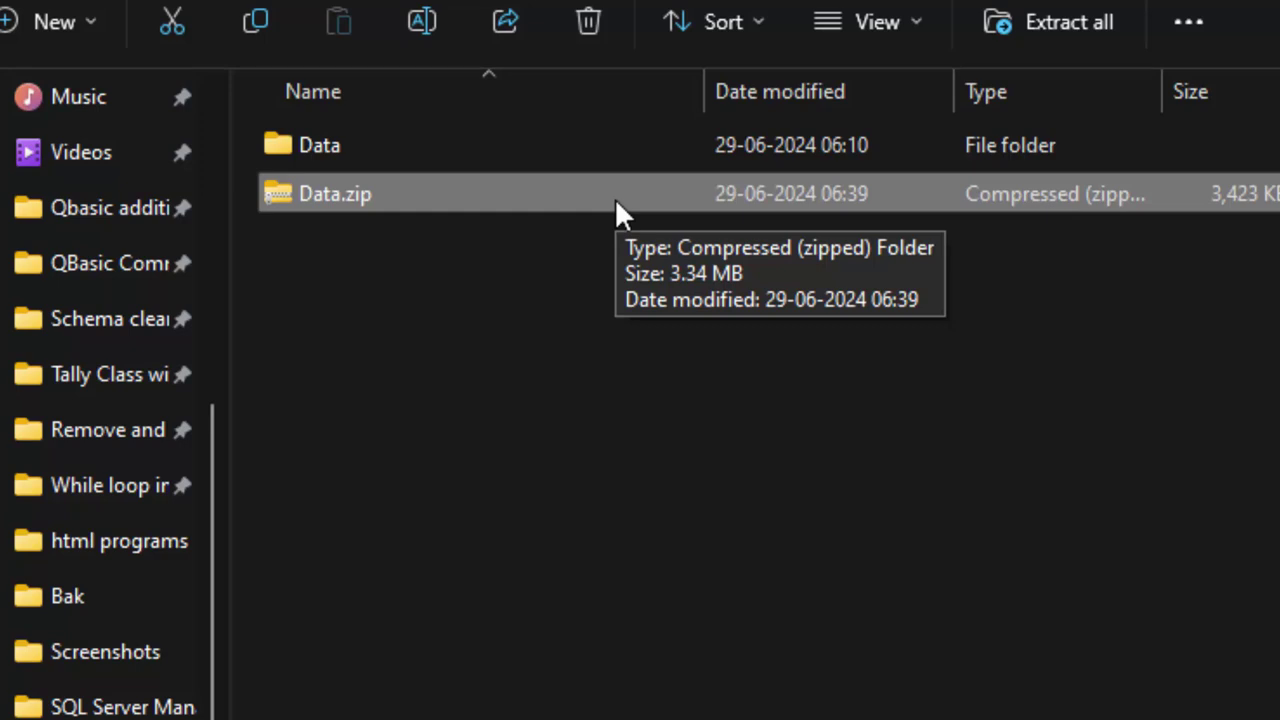
{"action": "right_click", "coordinate": [615, 198]}
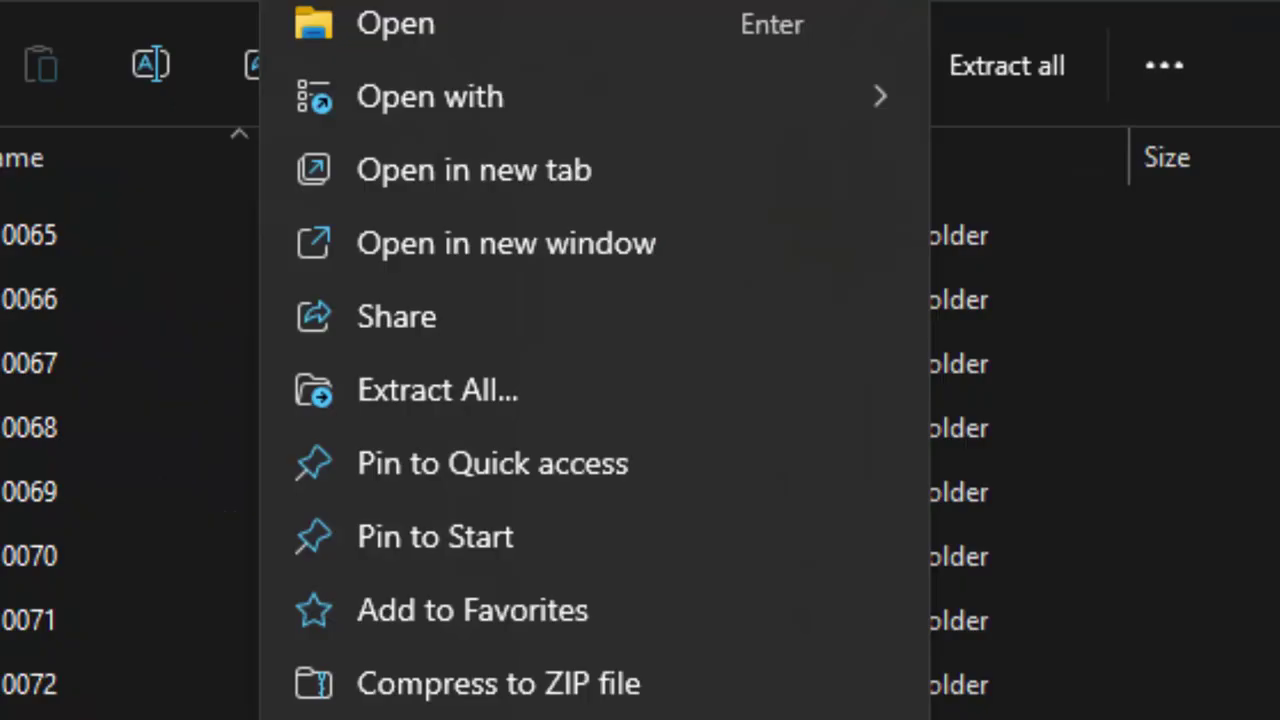
{"action": "key", "text": "Escape"}
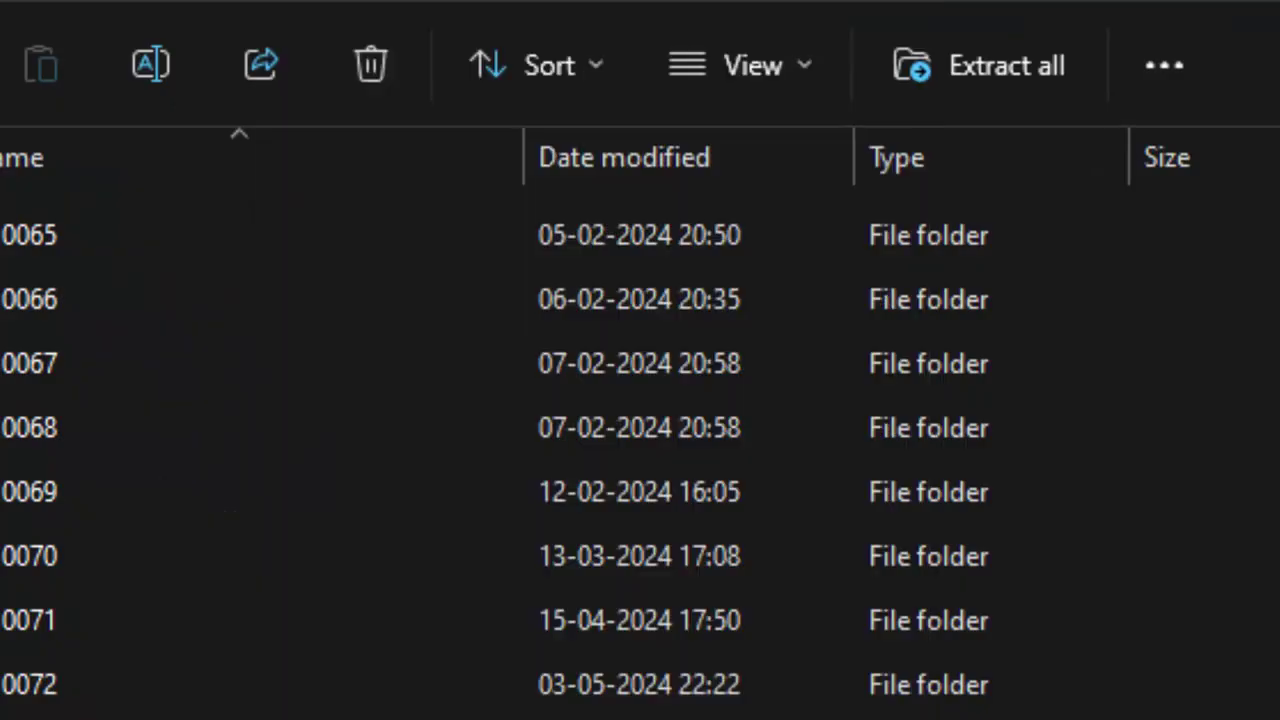